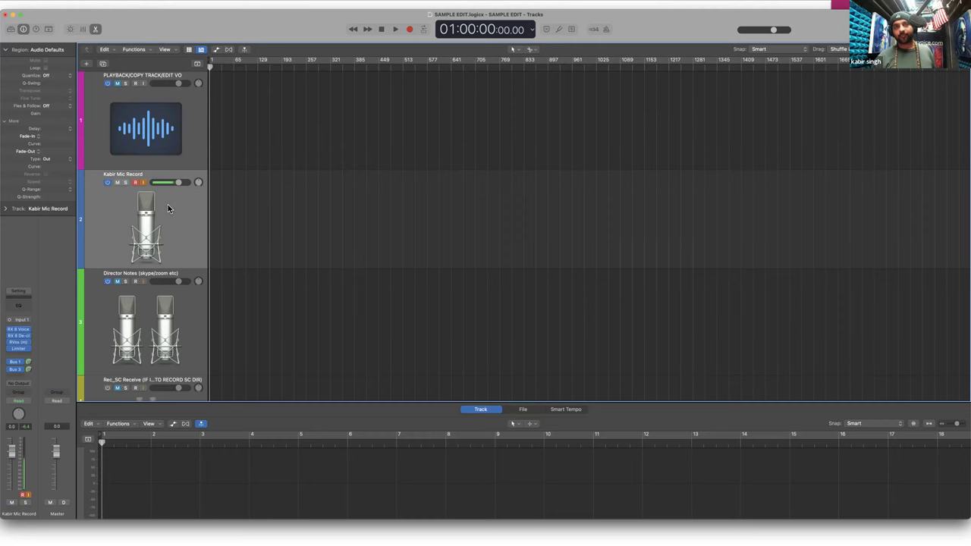
Look through the session's track list, including the Director Notes and MUSIC tracks, down to the last track and back
scroll(167, 208, "down", 2)
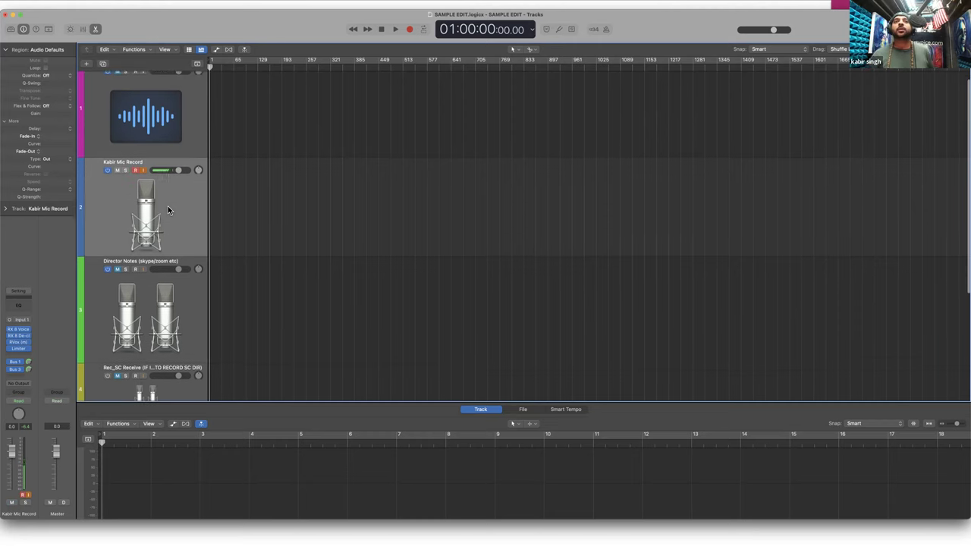
left_click(163, 286)
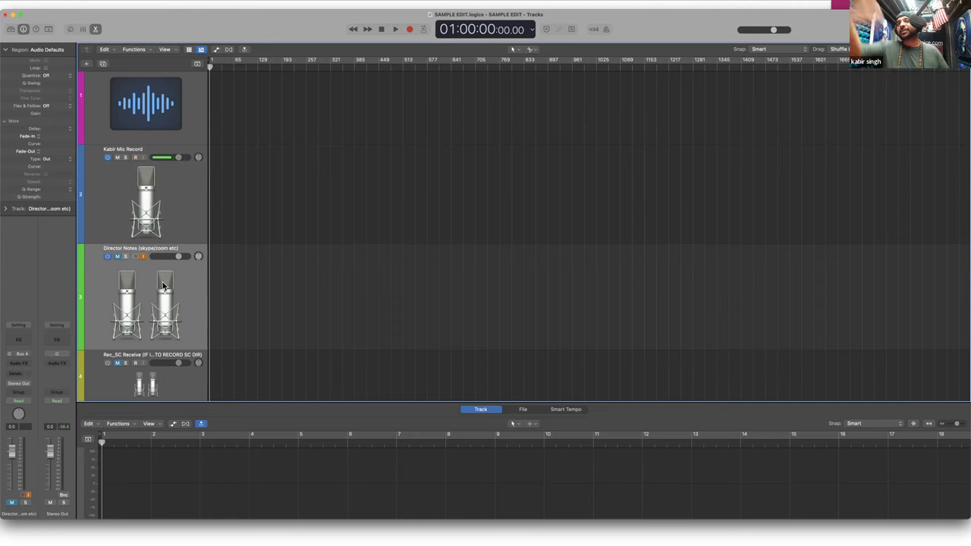
scroll(163, 286, "down", 10)
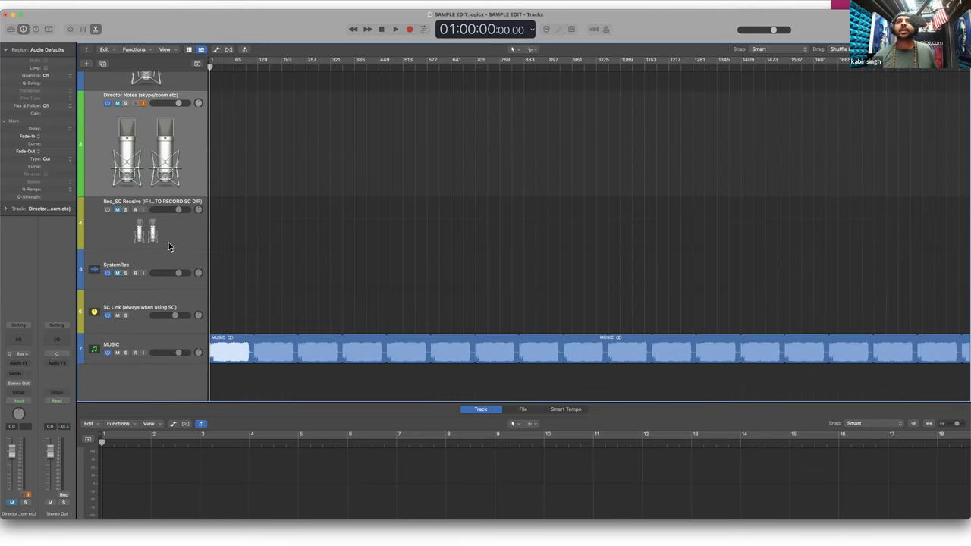
left_click(150, 349)
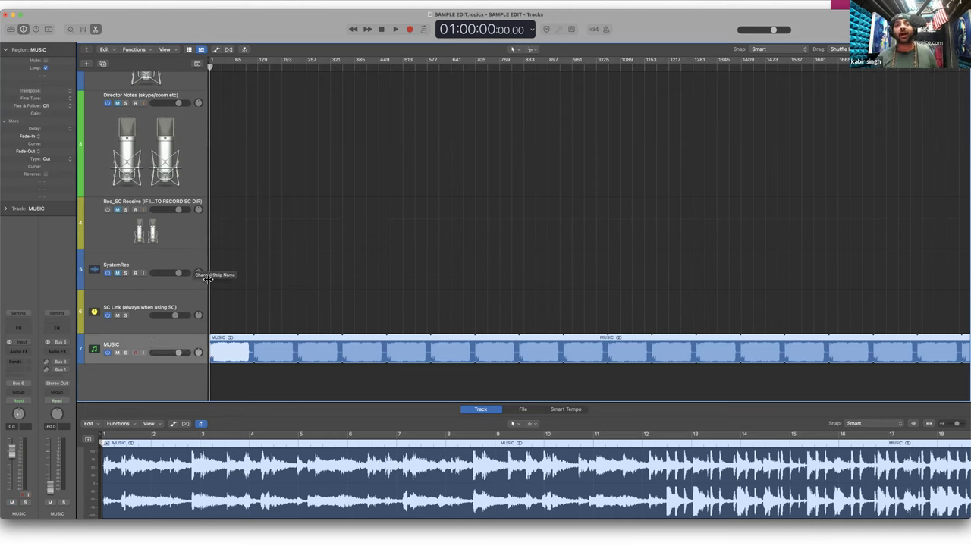
scroll(178, 338, "up", 3)
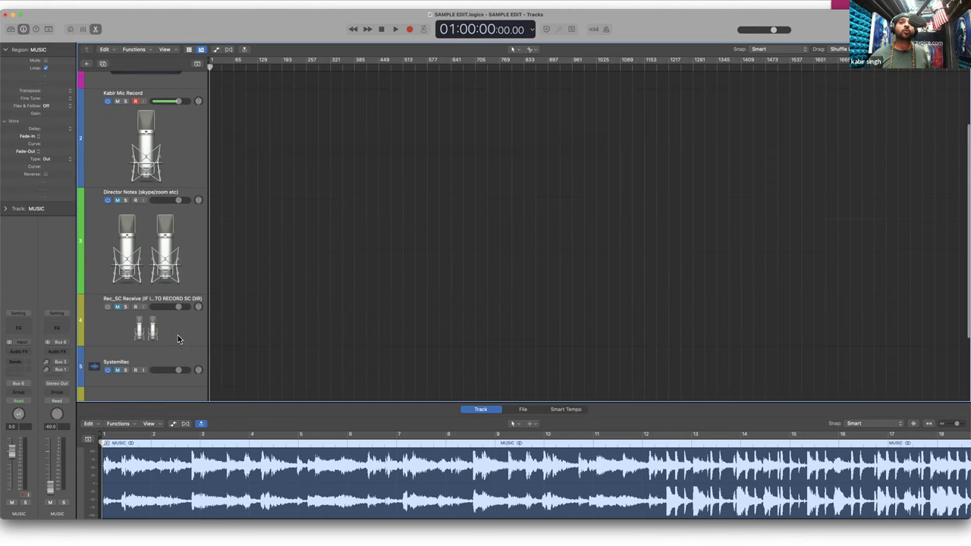
scroll(177, 334, "up", 2)
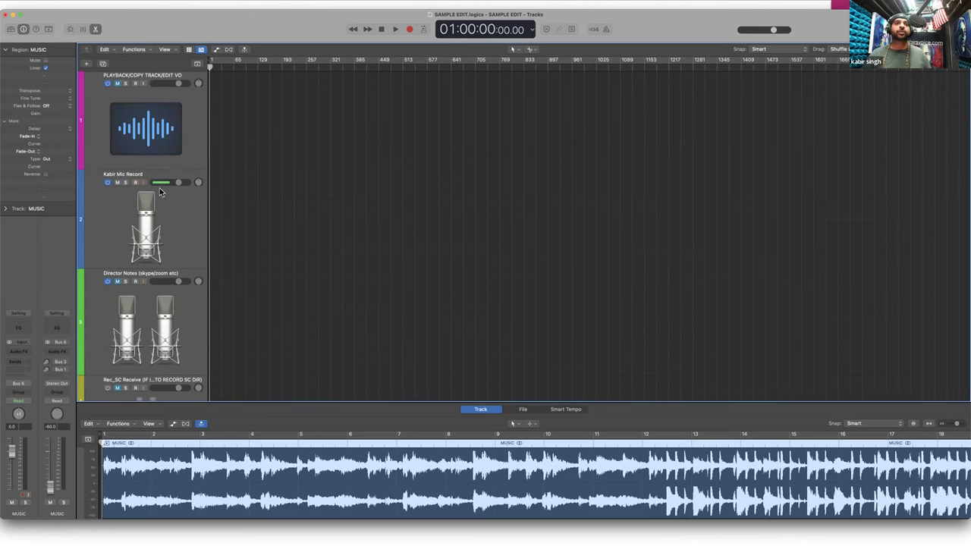
Record a voice take of about 48 seconds on the microphone recording track, starting from the project's beginning
left_click(176, 215)
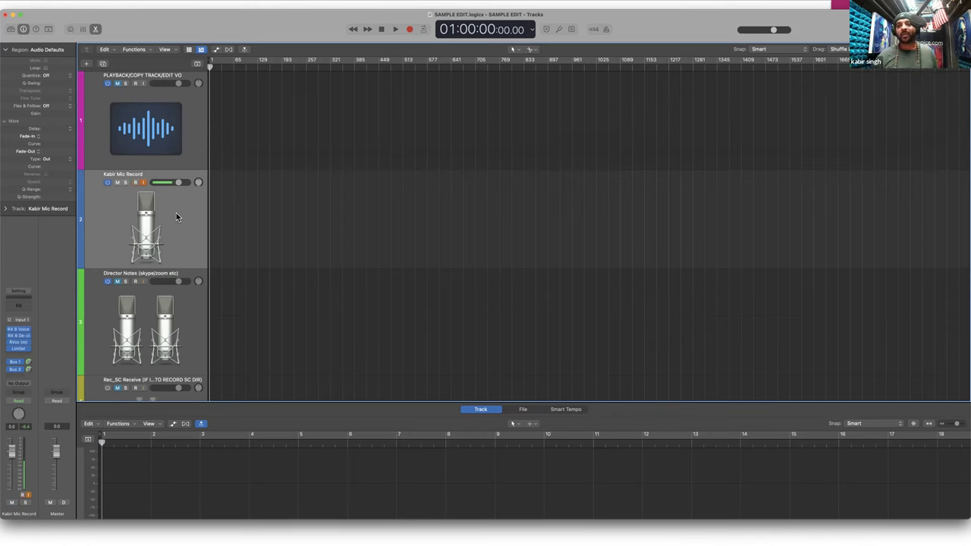
key("r")
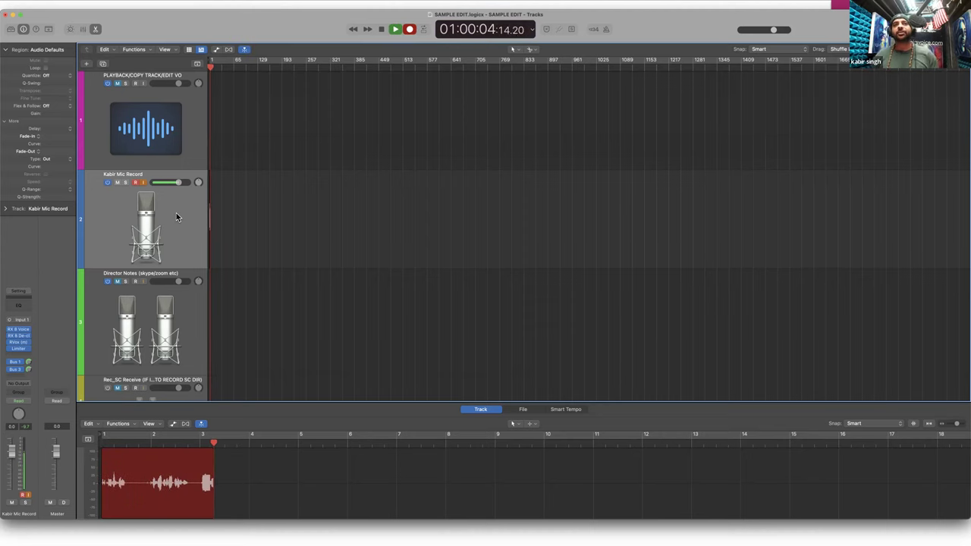
key("z")
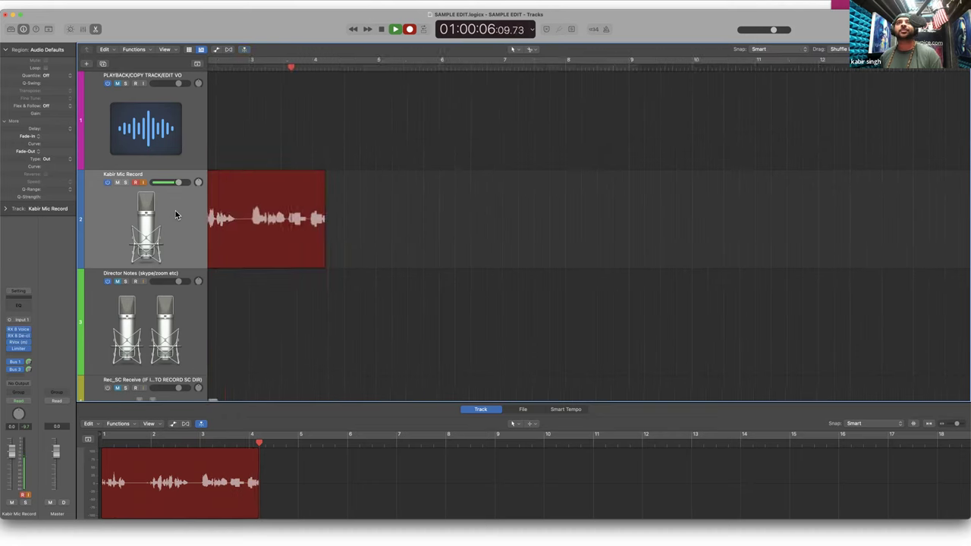
key("super+Left")
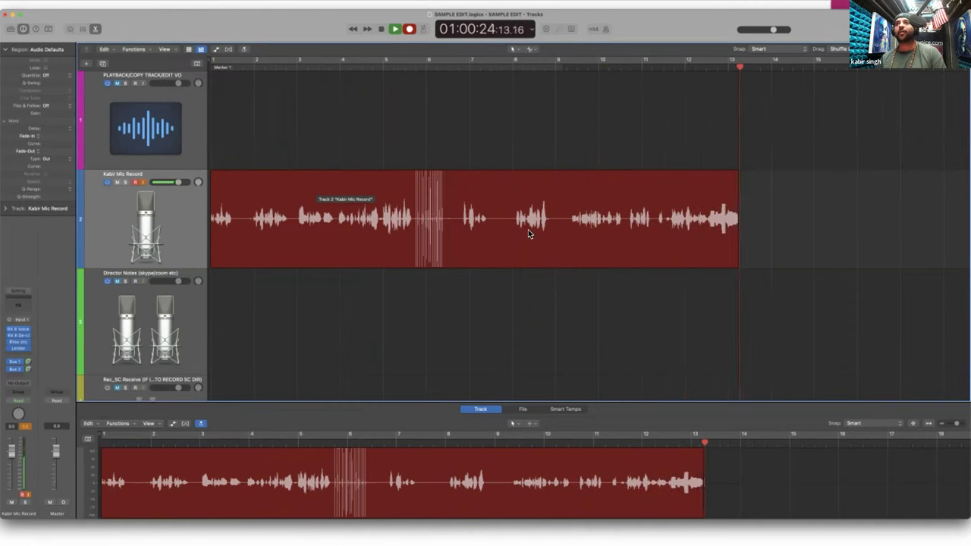
key("super+Left")
key("super+Left")
key("super+Left")
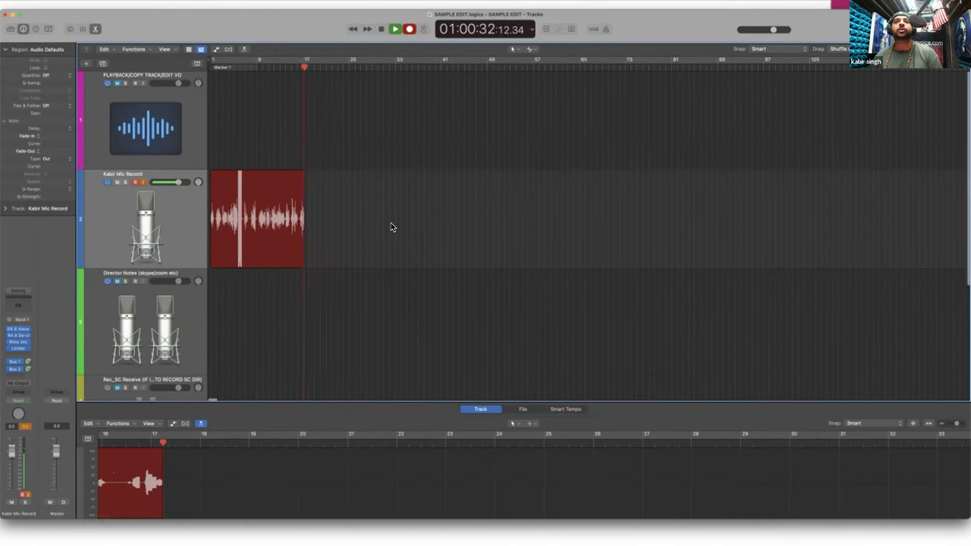
key("super+Right")
key("super+Right")
key("super+Right")
key("super+Left")
key("super+Left")
key("super+Left")
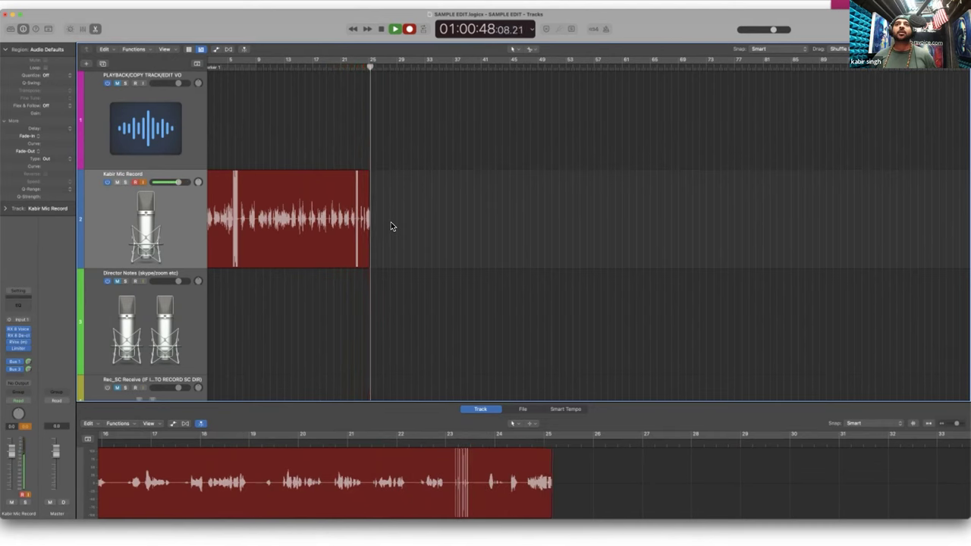
key("space")
left_click(390, 224)
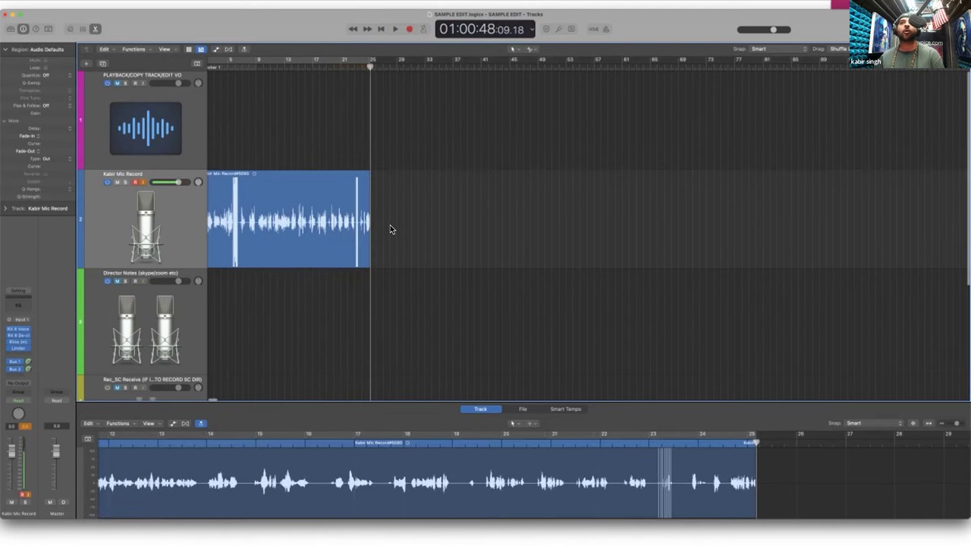
Cut out the section around the click spikes near bar 23 of the recorded take, closing the gap
scroll(390, 225, "up", 3)
scroll(374, 238, "left", 2)
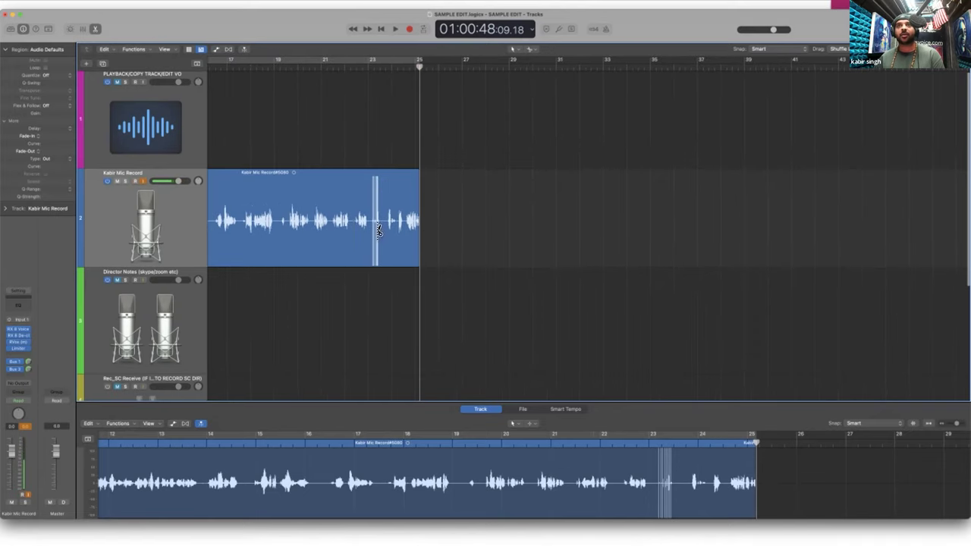
left_click(355, 224)
left_click(384, 226)
key("Delete")
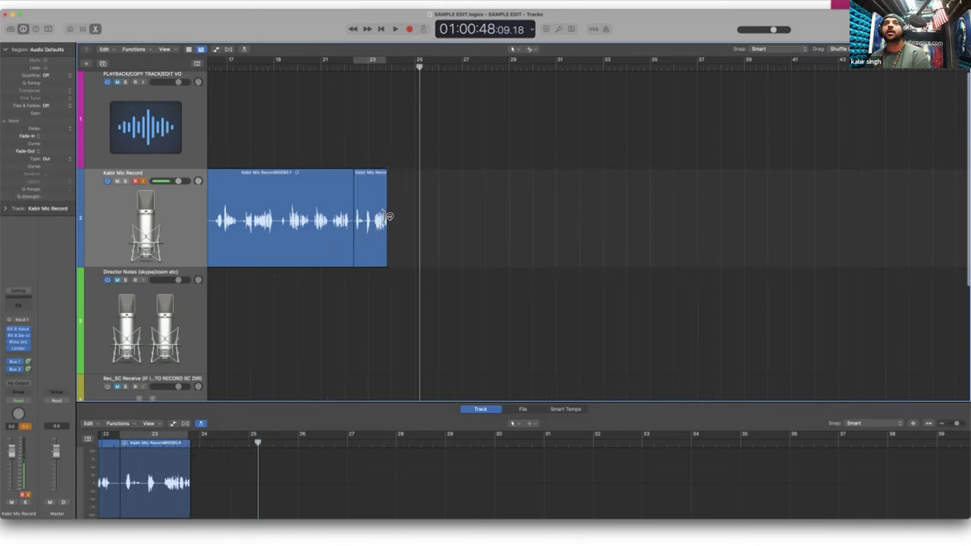
Delete the opening of the take up to just after the click spikes near bar 6, shuffling the rest to the start
scroll(383, 222, "left", 2)
scroll(383, 221, "left", 2)
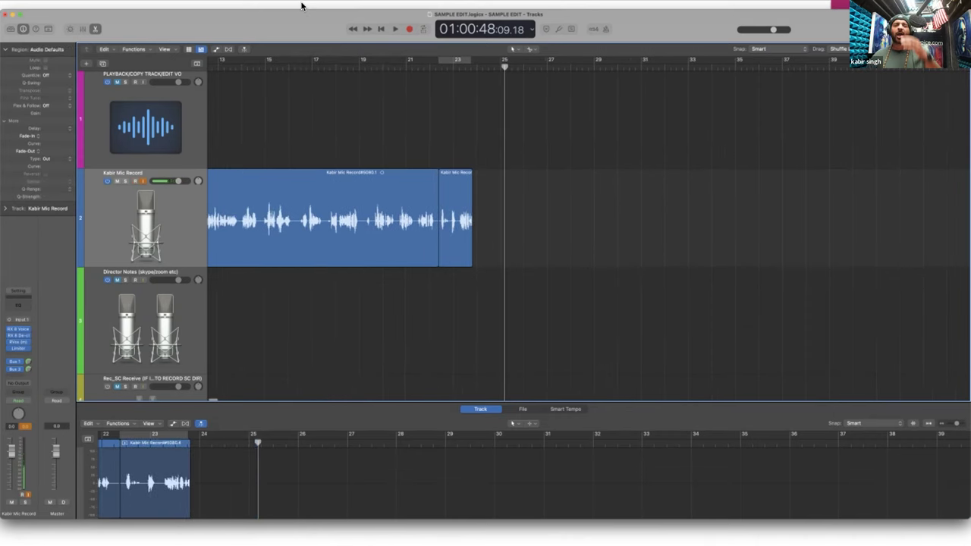
scroll(463, 234, "left", 10)
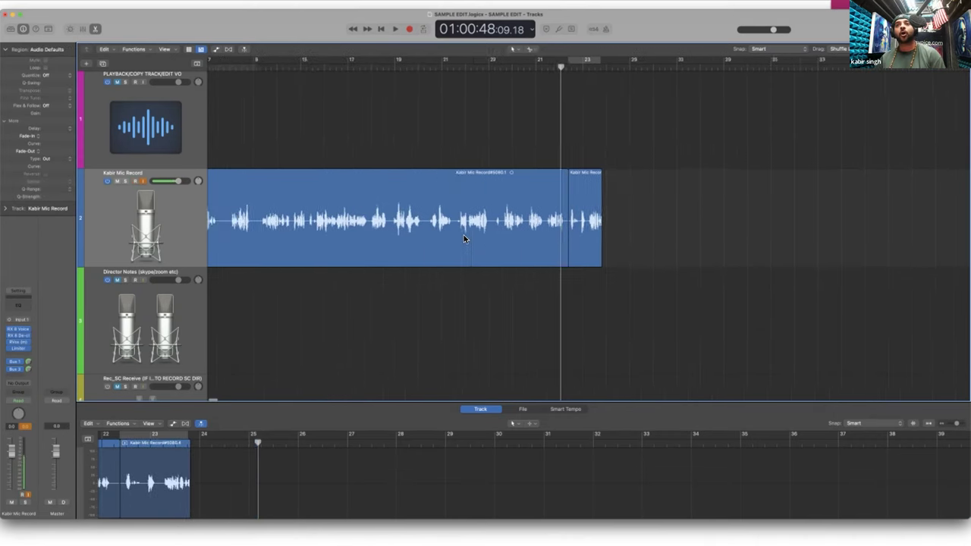
left_click(349, 235)
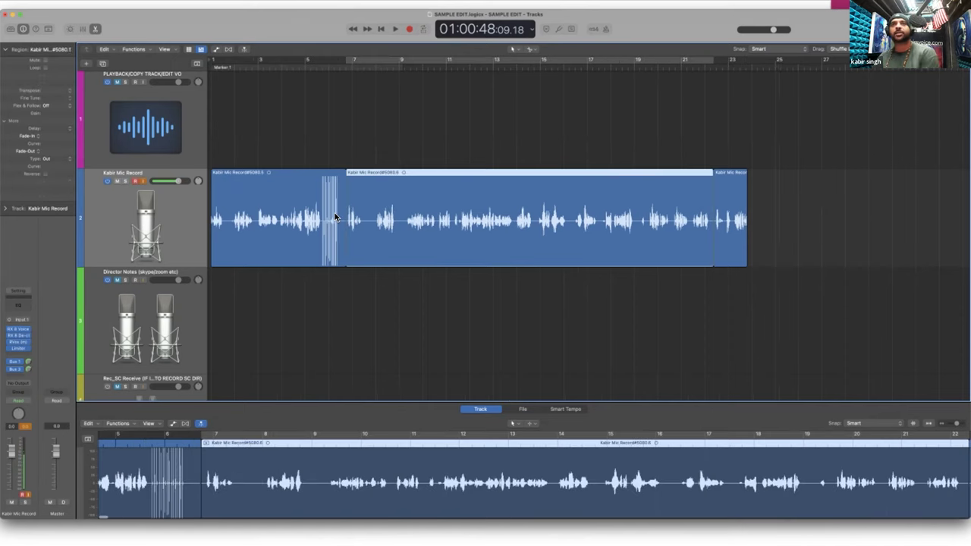
key("Delete")
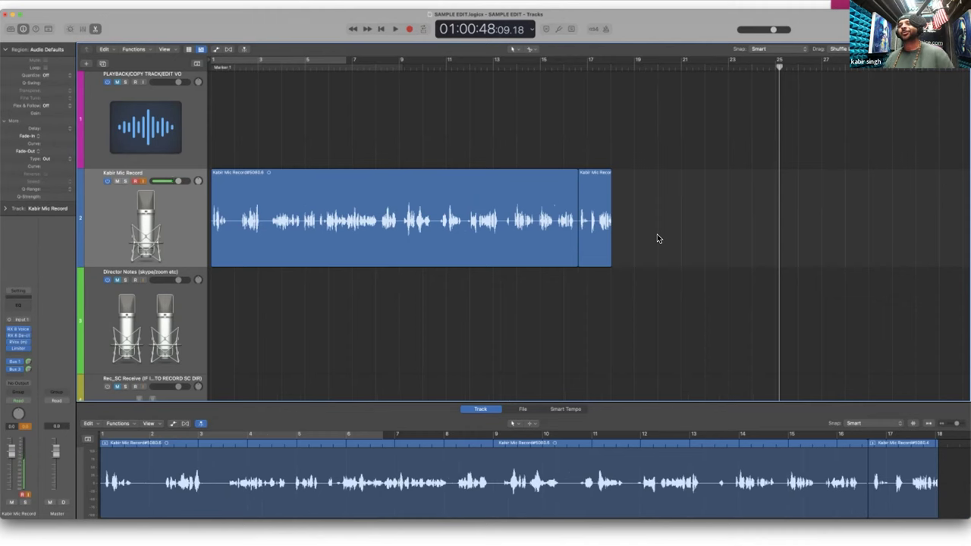
Move both edited voice regions from the microphone track to the PLAYBACK/COPY TRACK/EDIT VO track, keeping them at bar 1
left_click_drag(657, 235, 470, 225)
key("super+z")
key("super+z")
key("super+shift+z")
key("super+shift+z")
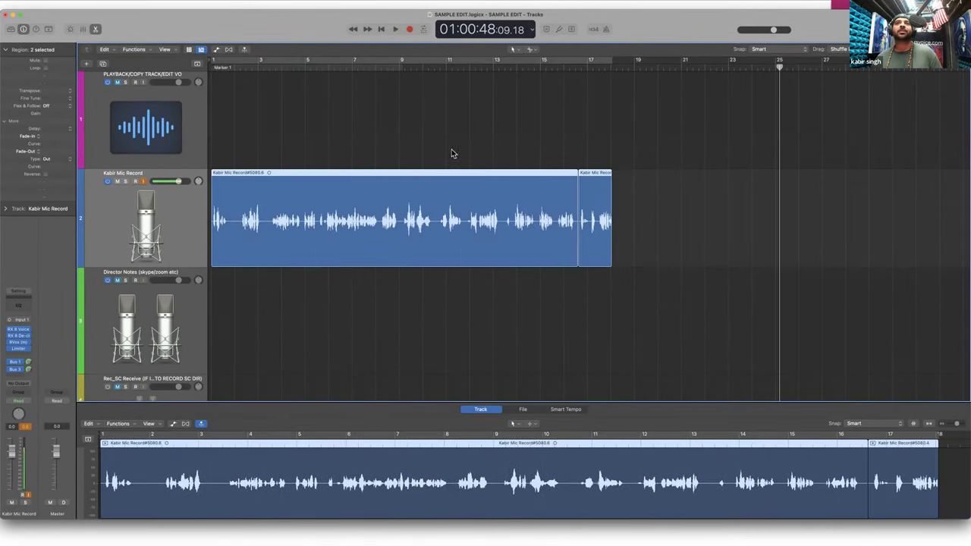
key("Return")
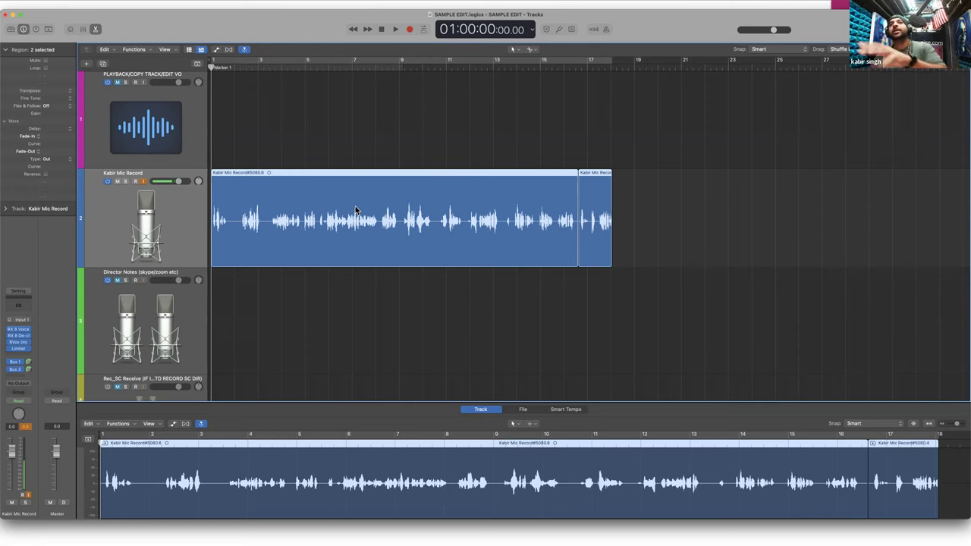
left_click_drag(227, 191, 158, 129)
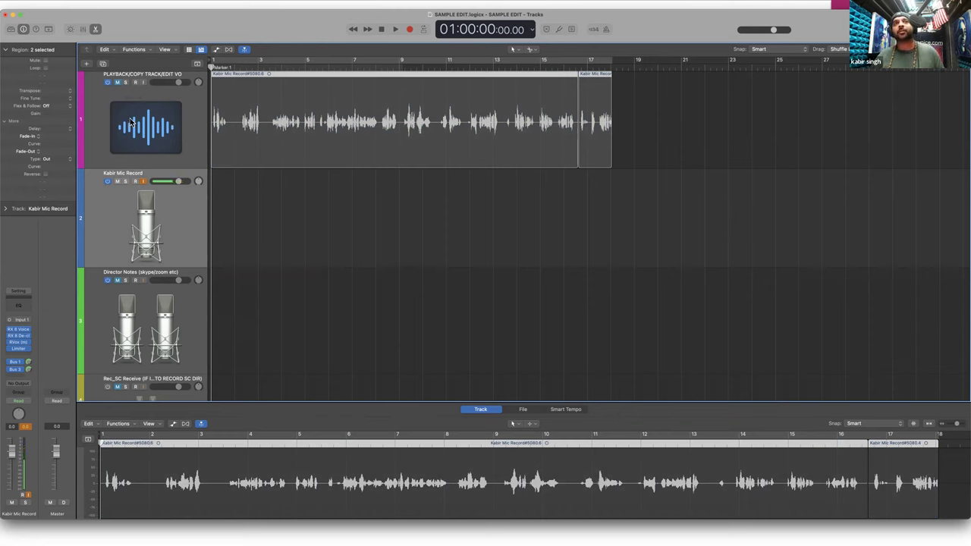
Play the edited take from the beginning with the PLAYBACK/COPY TRACK/EDIT VO track soloed, stopping after about 21 seconds
left_click(126, 83)
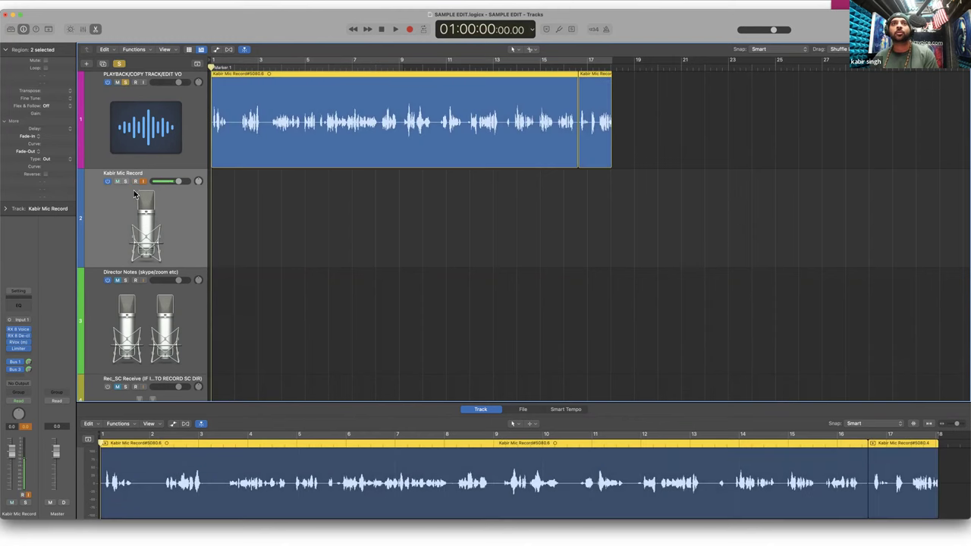
left_click(160, 135)
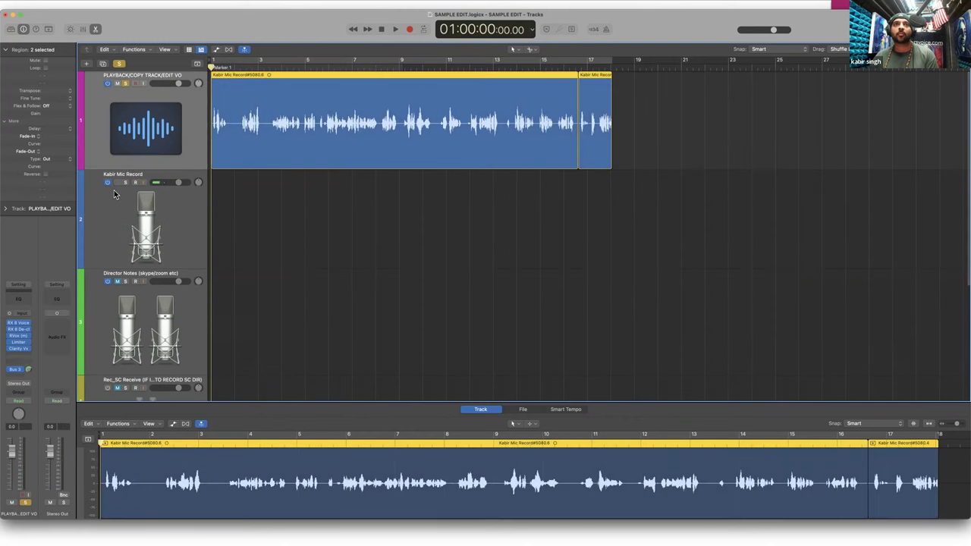
key("space")
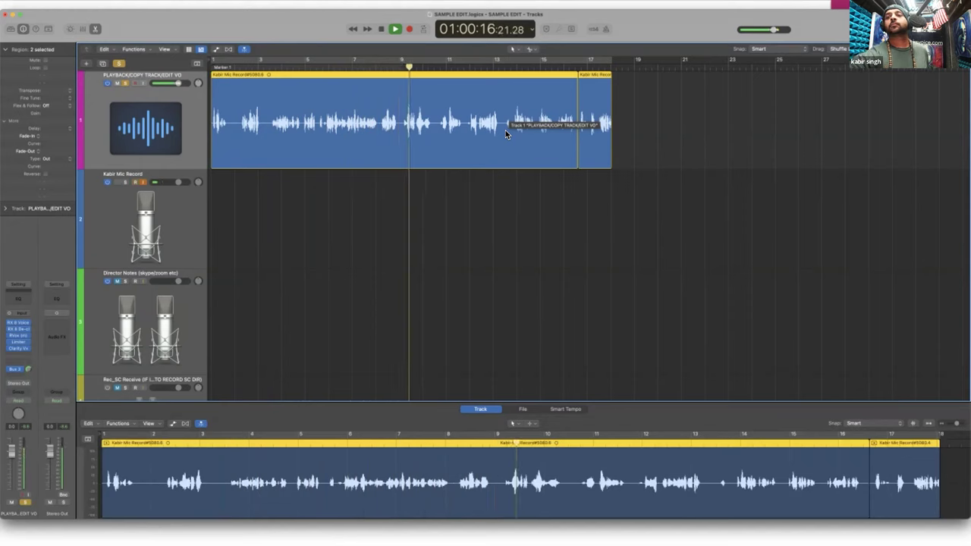
left_click(686, 146)
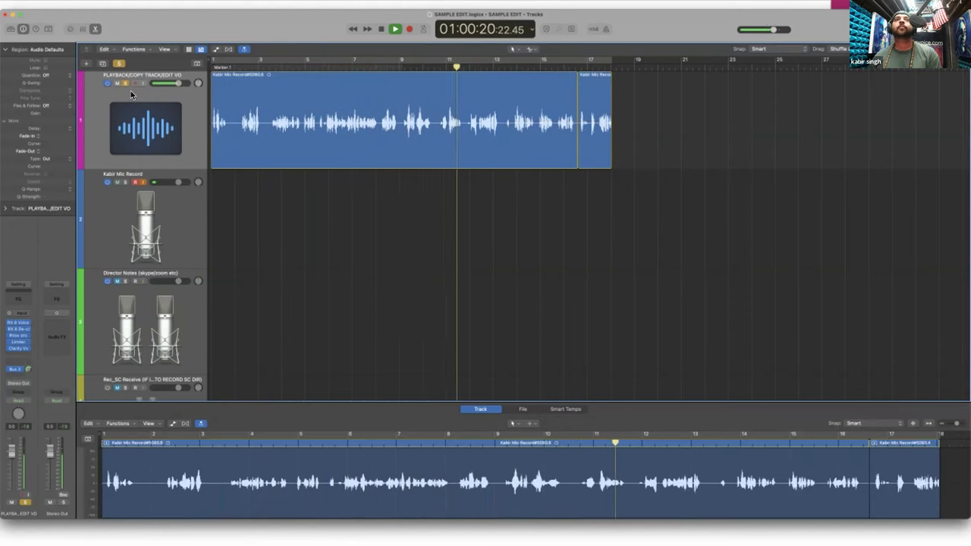
key("super+a")
key("space")
left_click(535, 198)
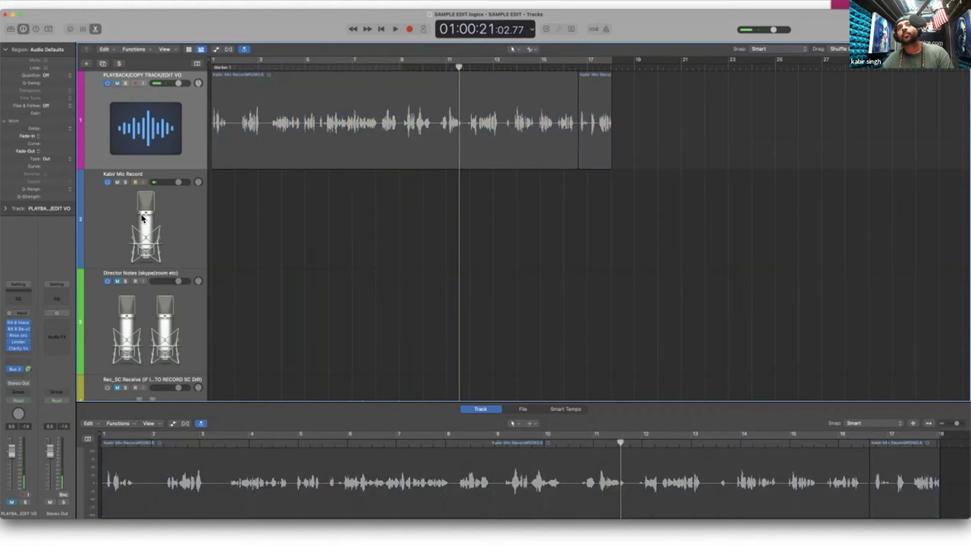
Make the microphone recording track the active track again, leaving no regions selected
left_click(142, 188)
left_click(140, 183)
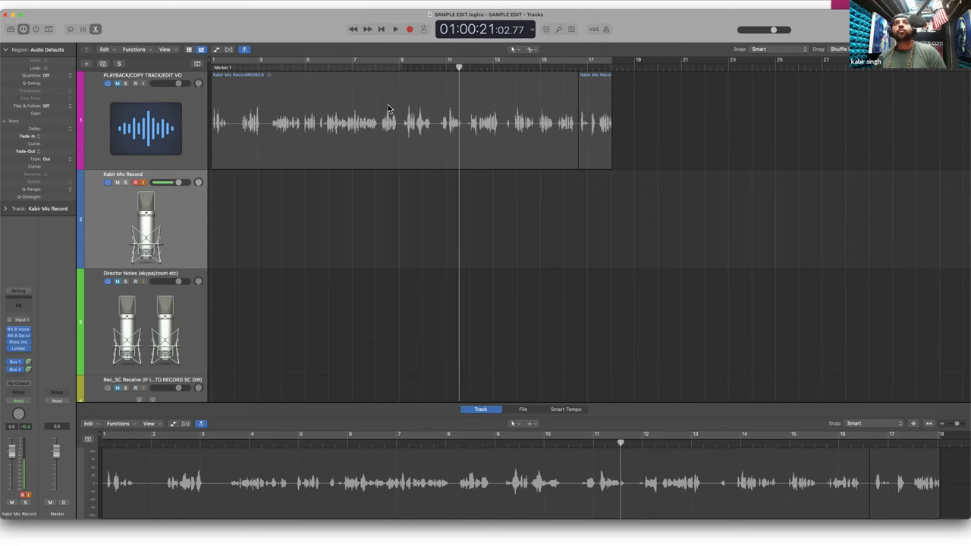
left_click(403, 124)
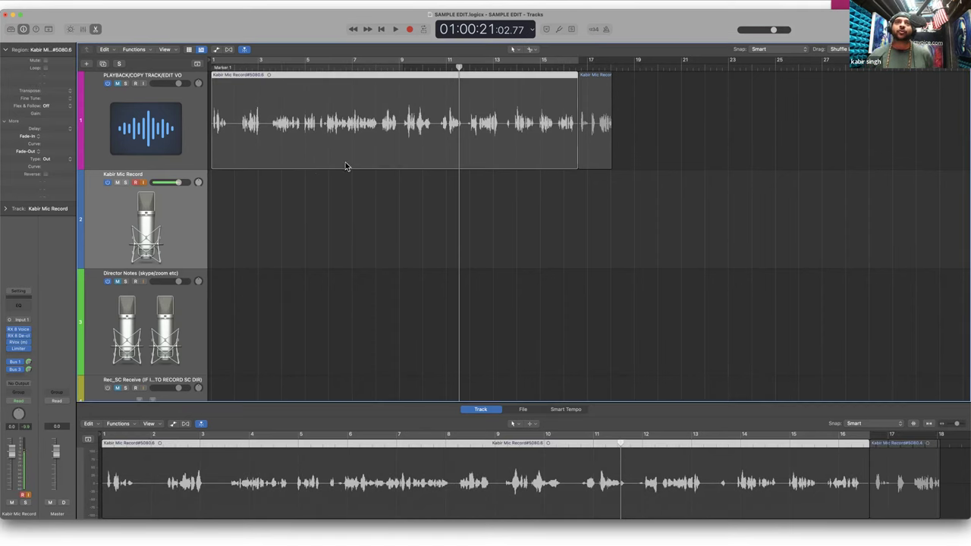
left_click(277, 173)
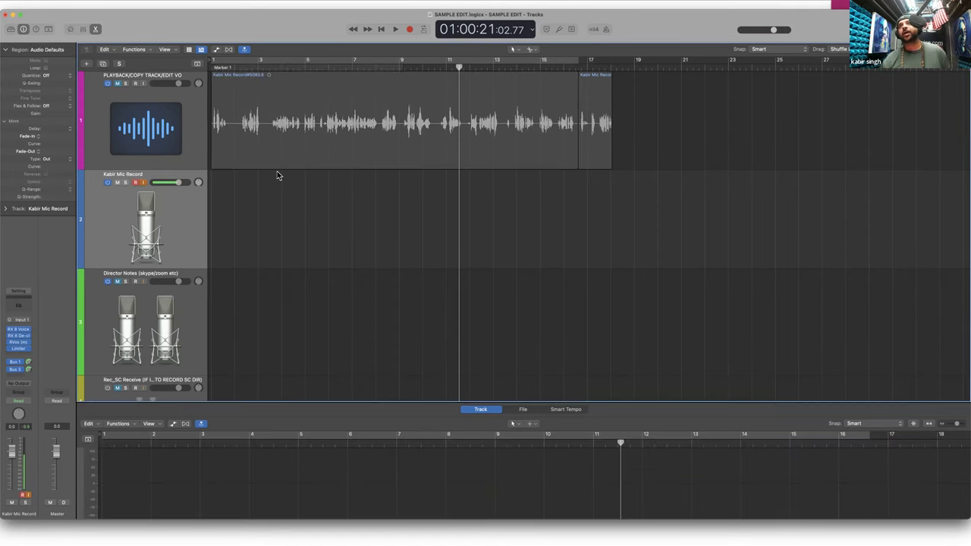
Delete both voice regions from the PLAYBACK/COPY TRACK/EDIT VO track and return the playhead to the start
left_click(162, 139)
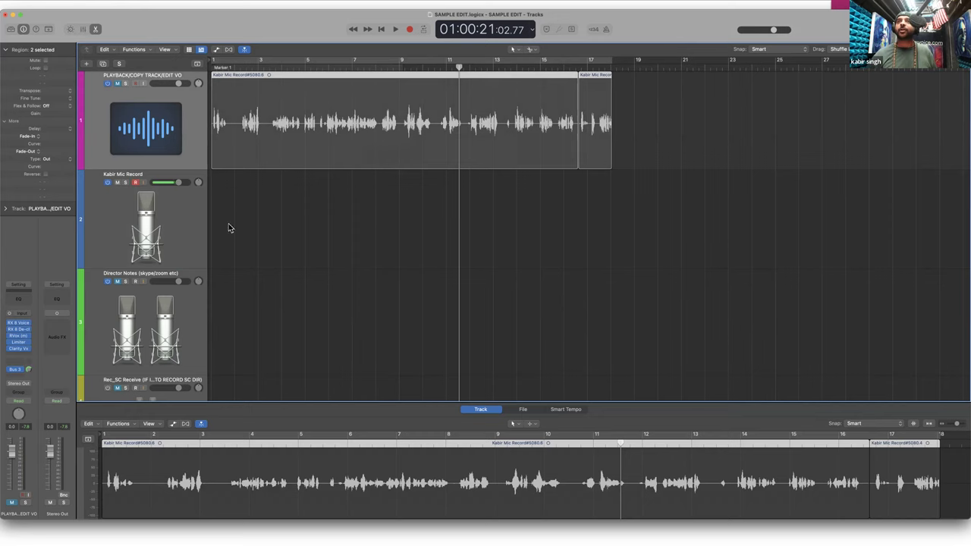
left_click(193, 231)
key("cmd+a")
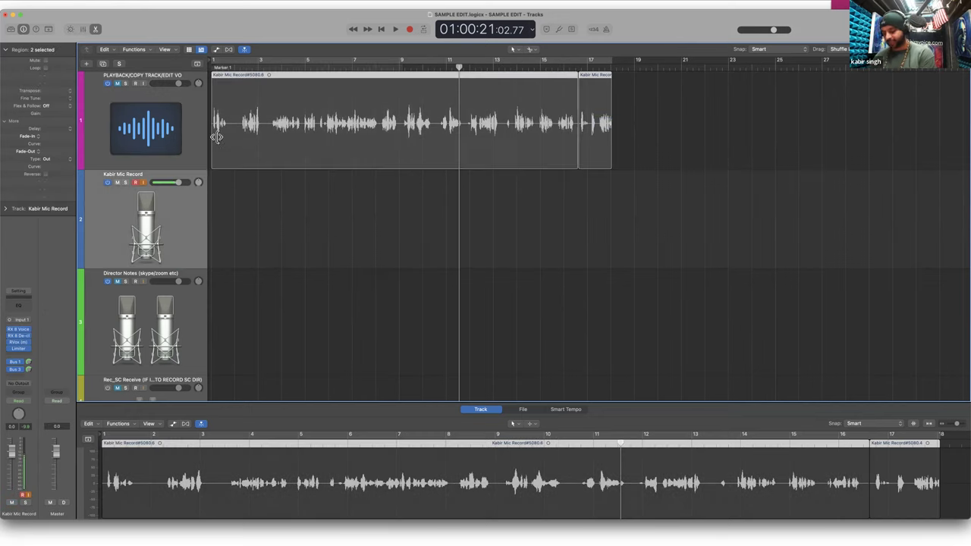
key("Delete")
key("Return")
key("Return")
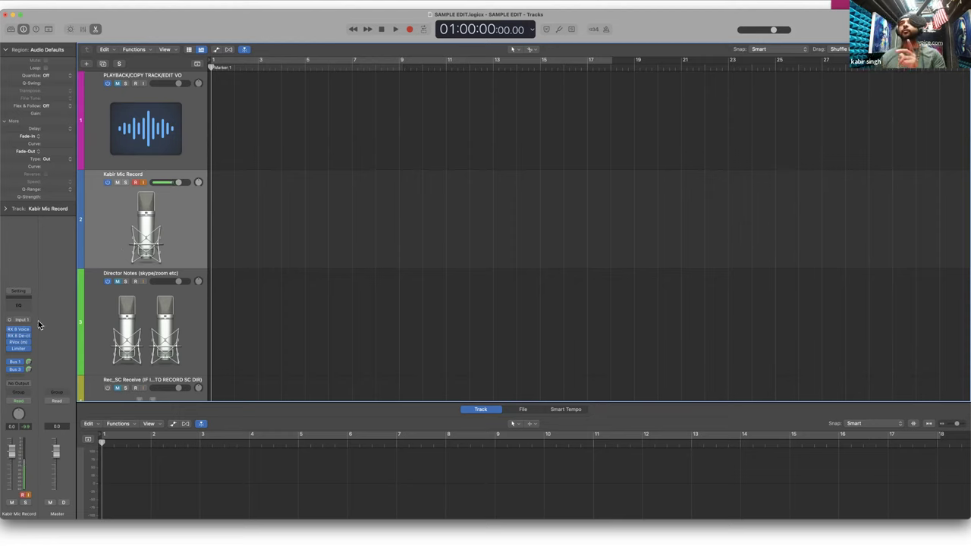
Open the RX 8 Voice De-noise plug-in on the microphone recording track
mouse_move(19, 351)
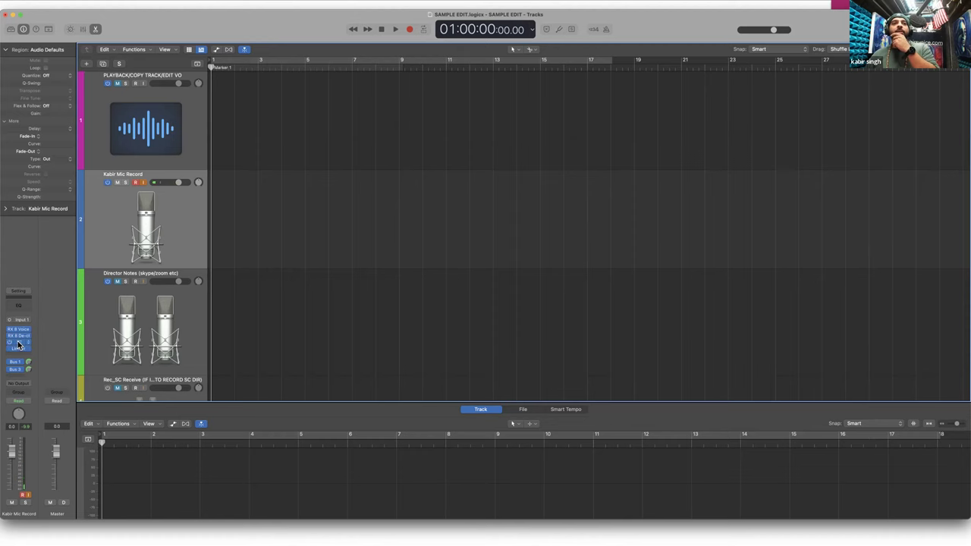
left_click(19, 334)
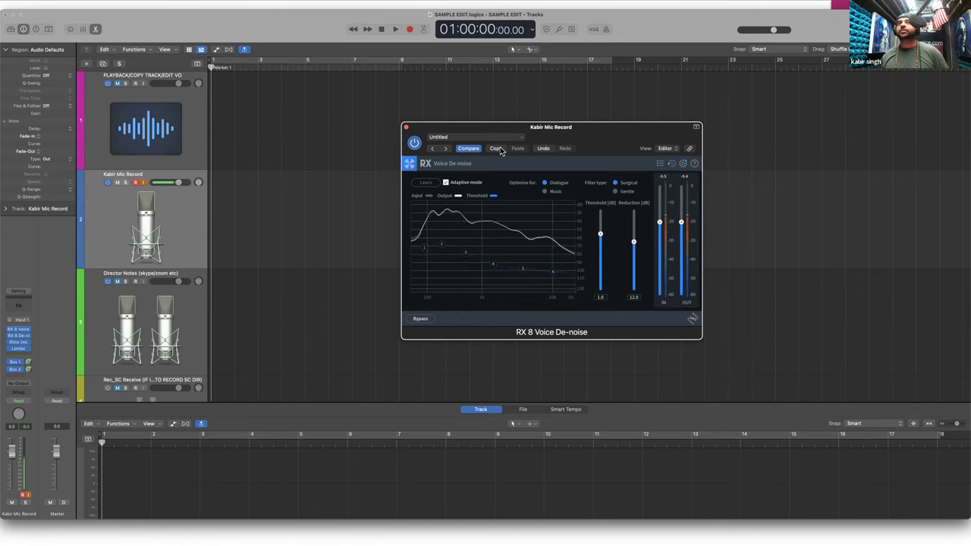
Set the threshold of the RX Voice De-noise plug-in to 0.9 dB and close the plug-in
left_click_drag(607, 245, 606, 247)
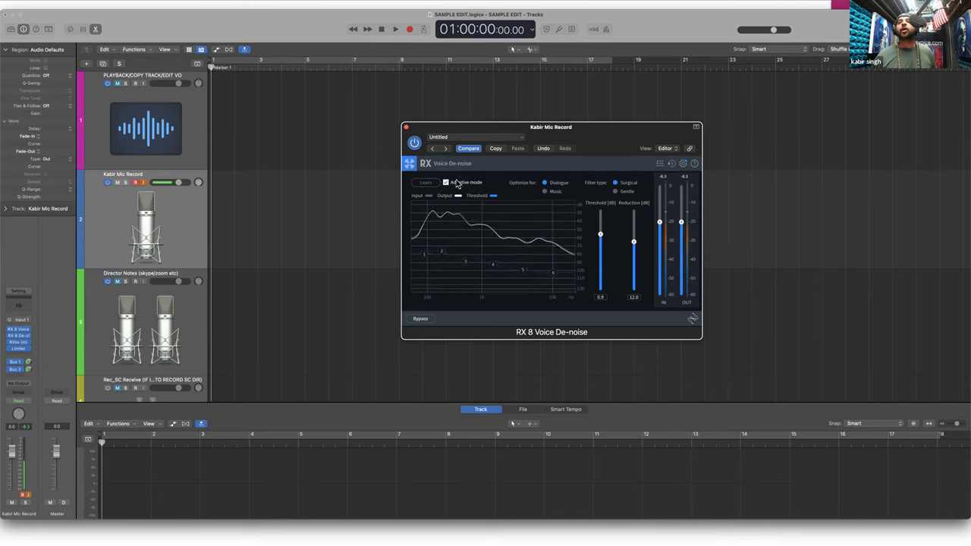
left_click(405, 126)
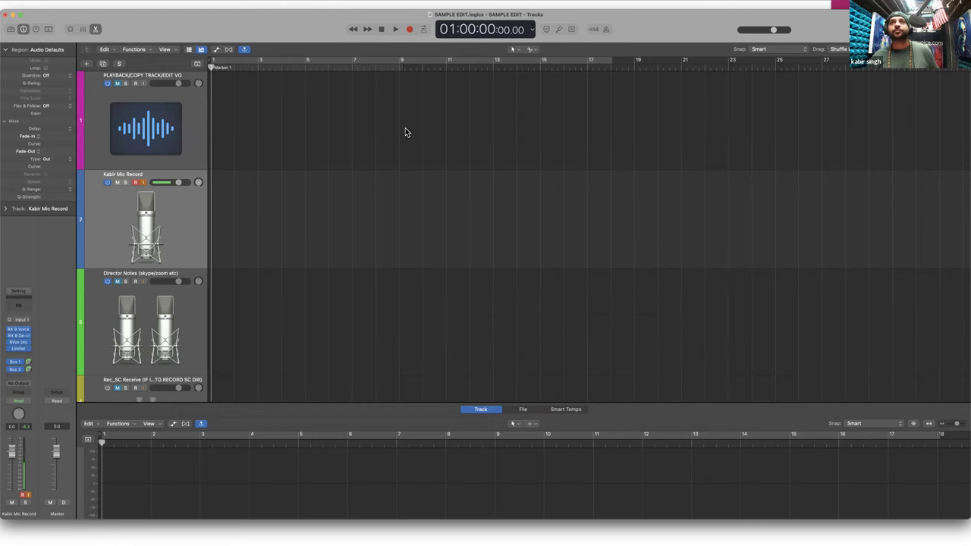
Open the RX 8 De-click plug-in on the microphone recording track, review its settings, and close it
left_click(19, 336)
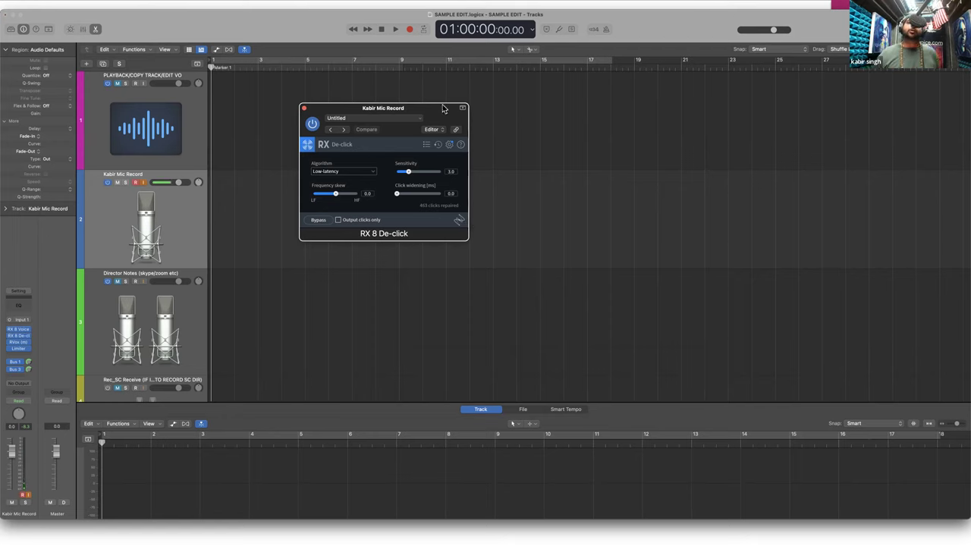
left_click_drag(451, 110, 583, 139)
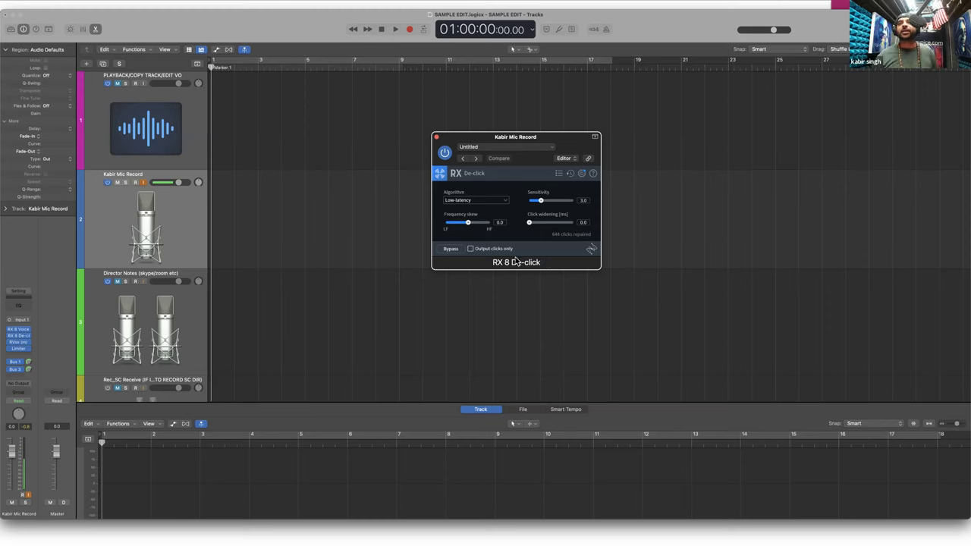
left_click_drag(598, 265, 678, 319)
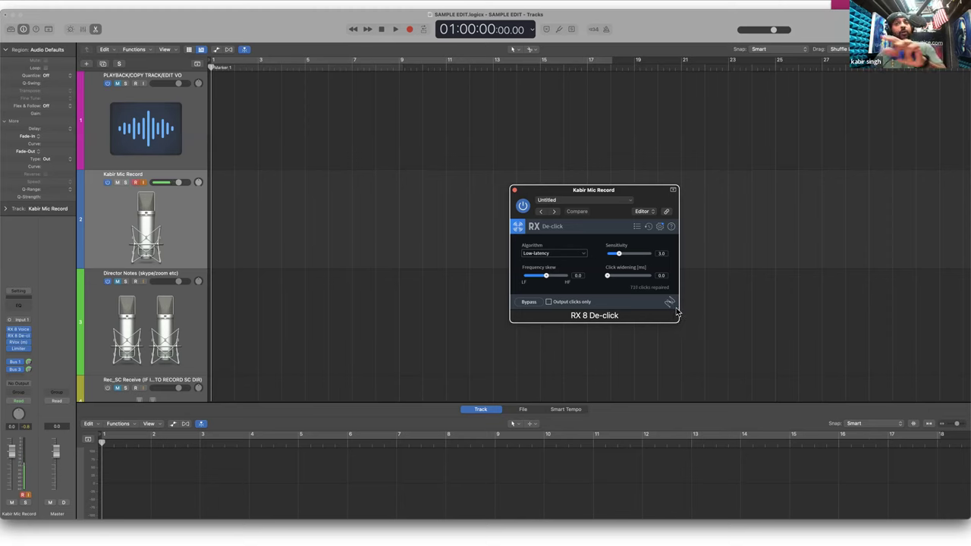
left_click(515, 190)
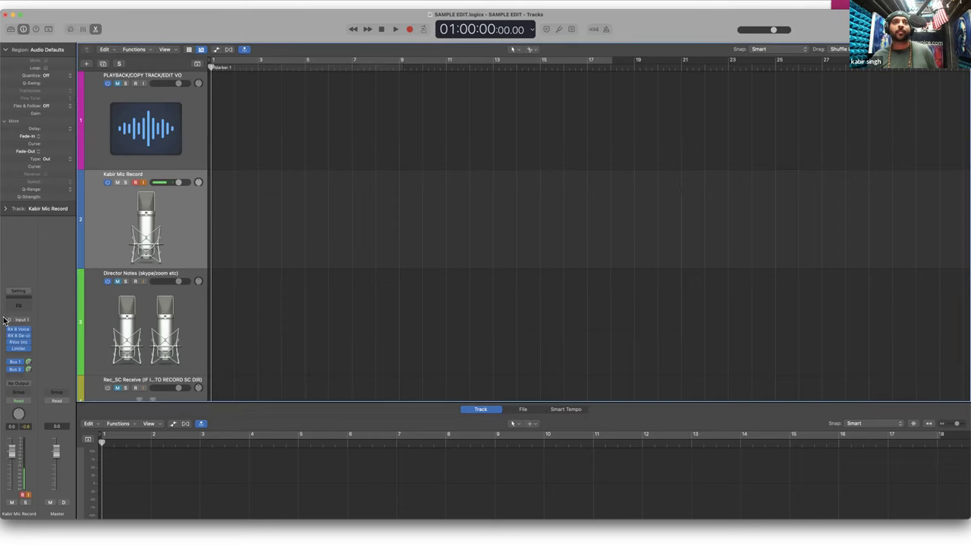
Open the RVox plug-in on the microphone recording track, try several gate thresholds, and leave the gate at -46.6
left_click(19, 343)
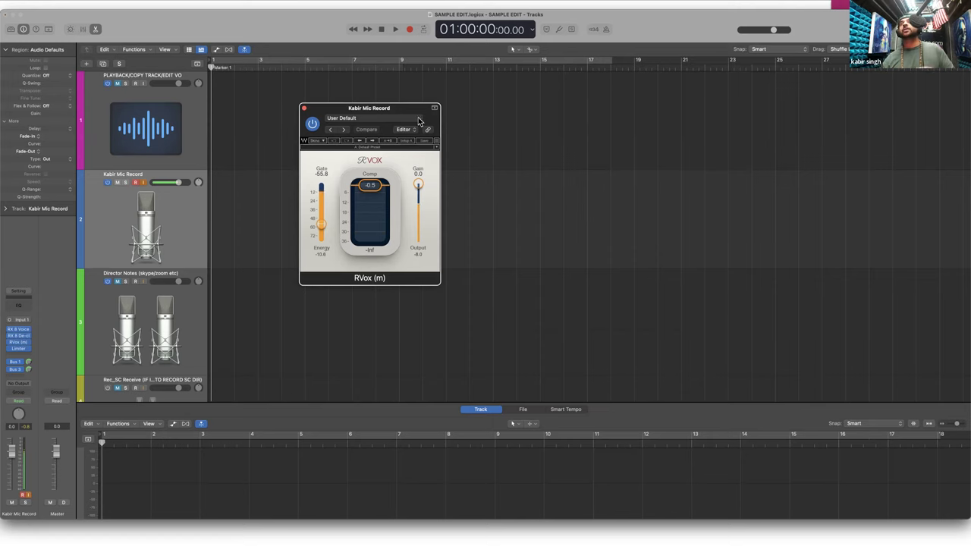
left_click_drag(425, 110, 566, 131)
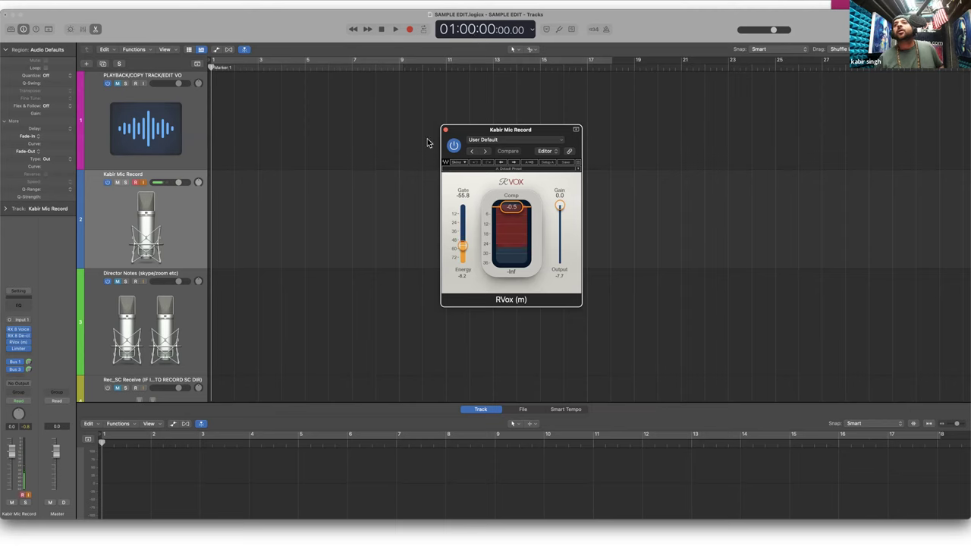
left_click_drag(464, 253, 463, 218)
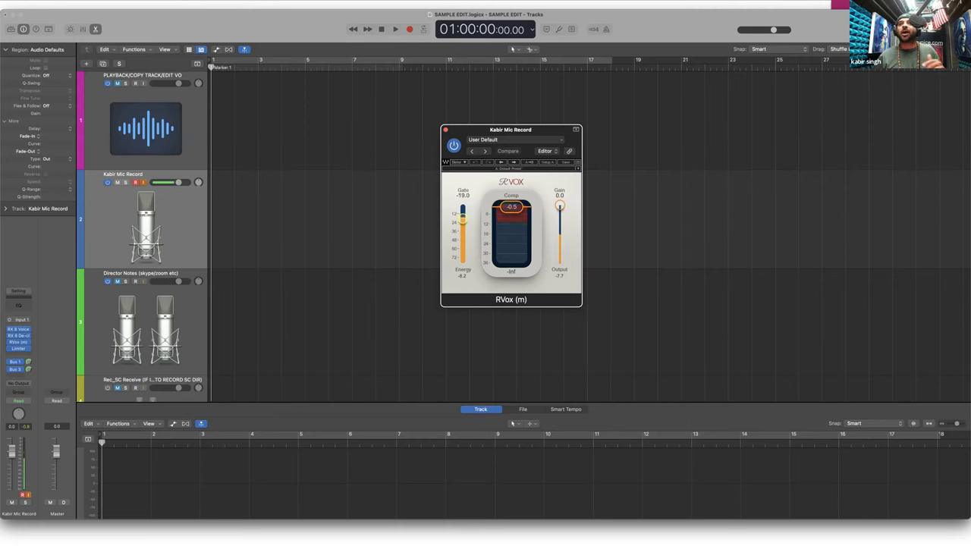
left_click_drag(463, 219, 458, 263)
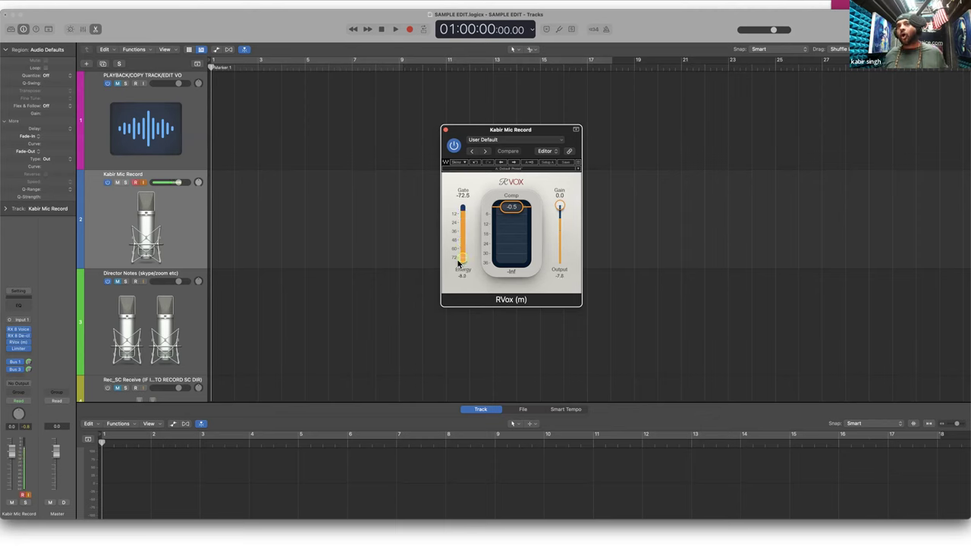
left_click_drag(458, 263, 465, 247)
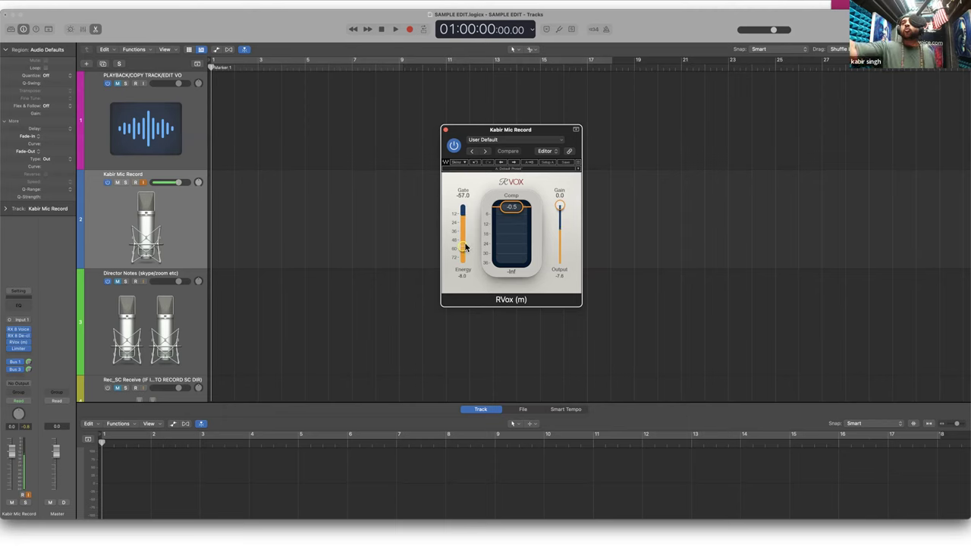
left_click_drag(465, 246, 465, 244)
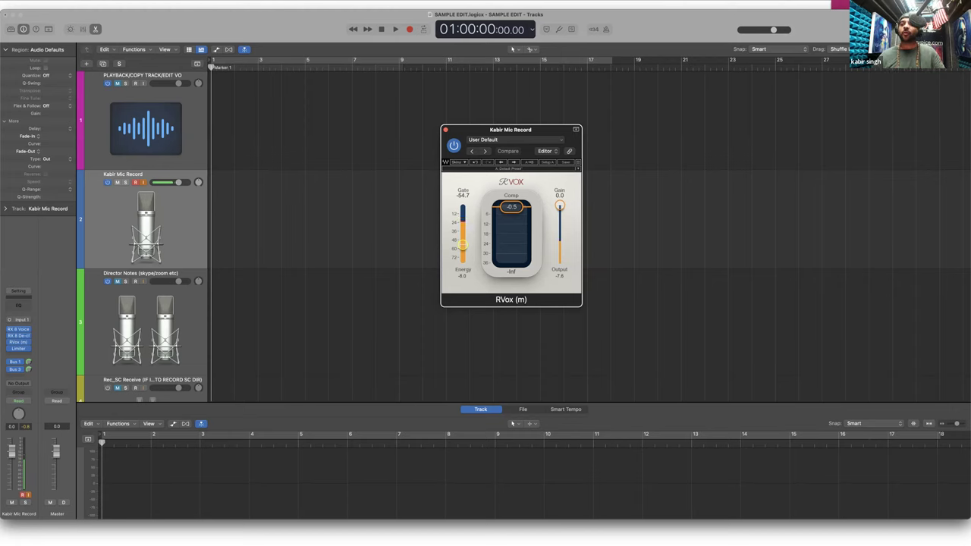
left_click_drag(464, 244, 465, 211)
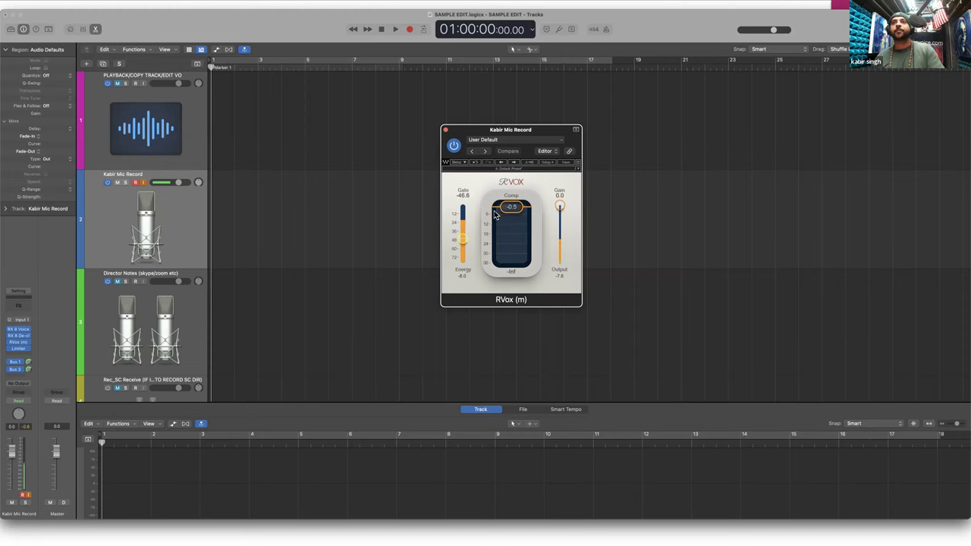
Set the RVox compression to -1.3 and the gain to -3.0
left_click_drag(506, 212, 507, 207)
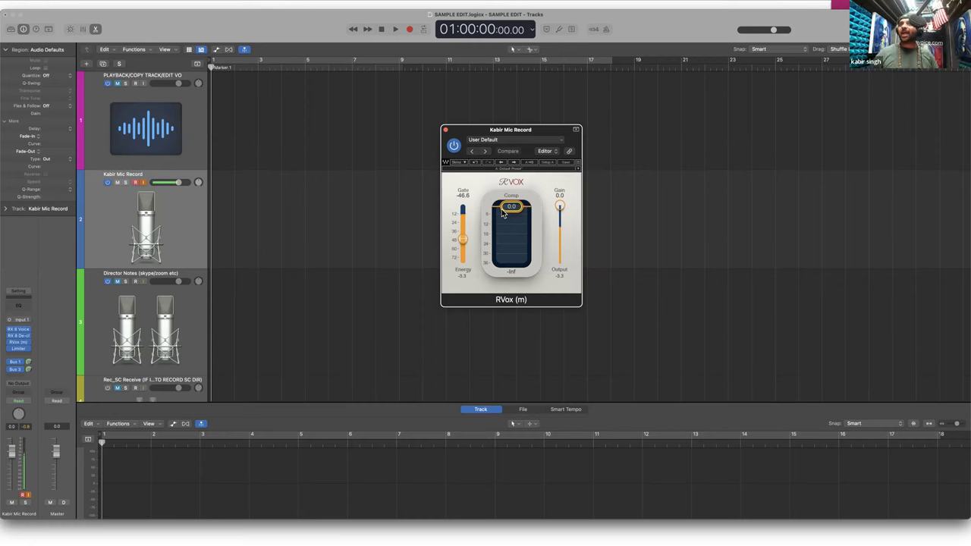
left_click_drag(502, 213, 510, 215)
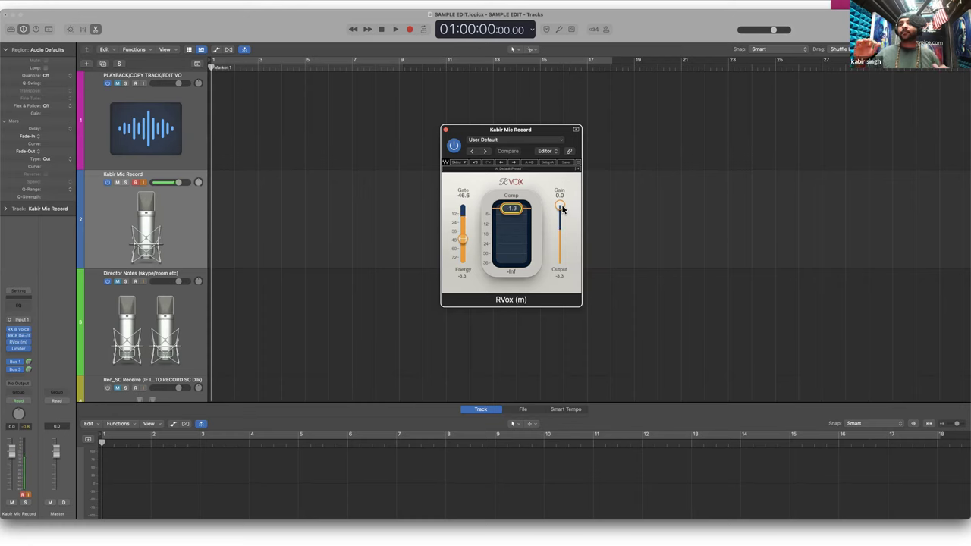
left_click_drag(562, 210, 562, 214)
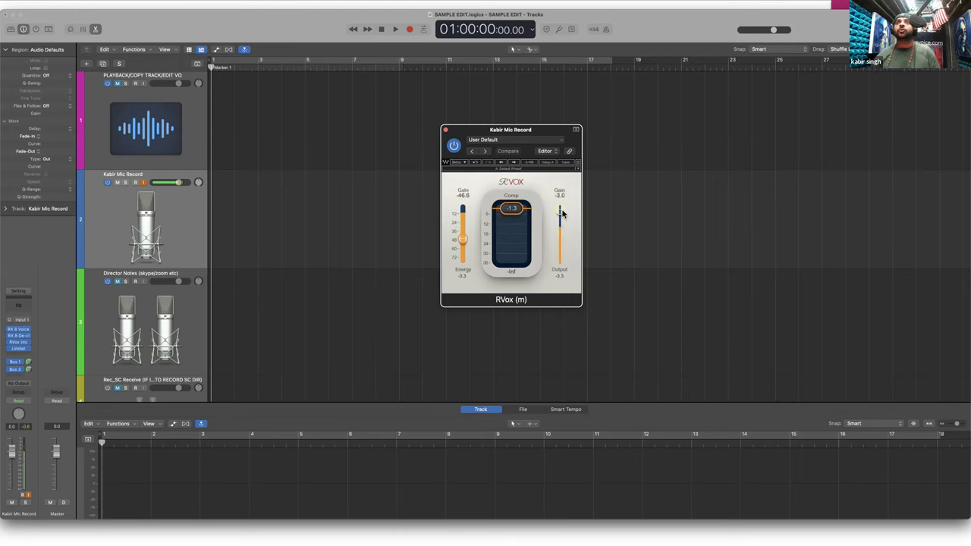
Record a test take of about 4 seconds on the microphone recording track and show its waveform enlarged
left_click(192, 209)
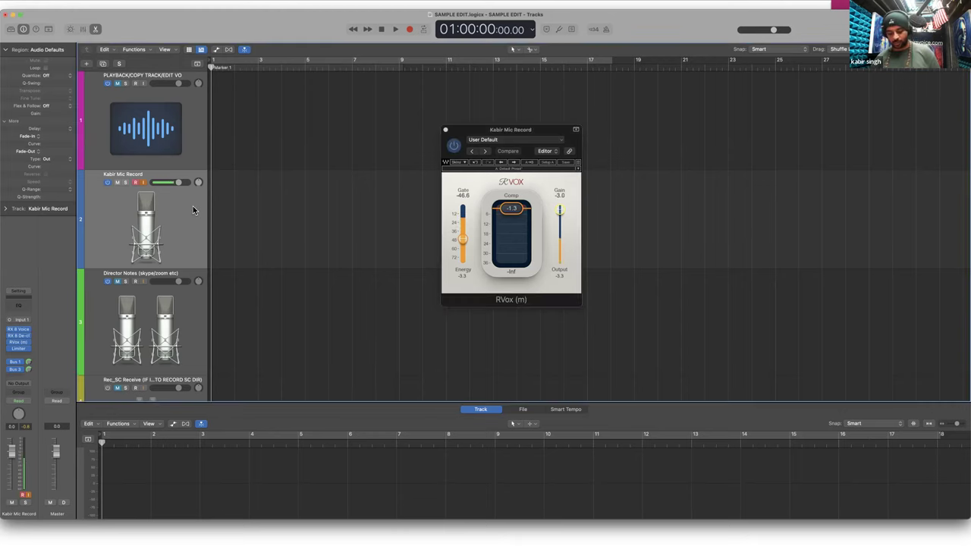
key("r")
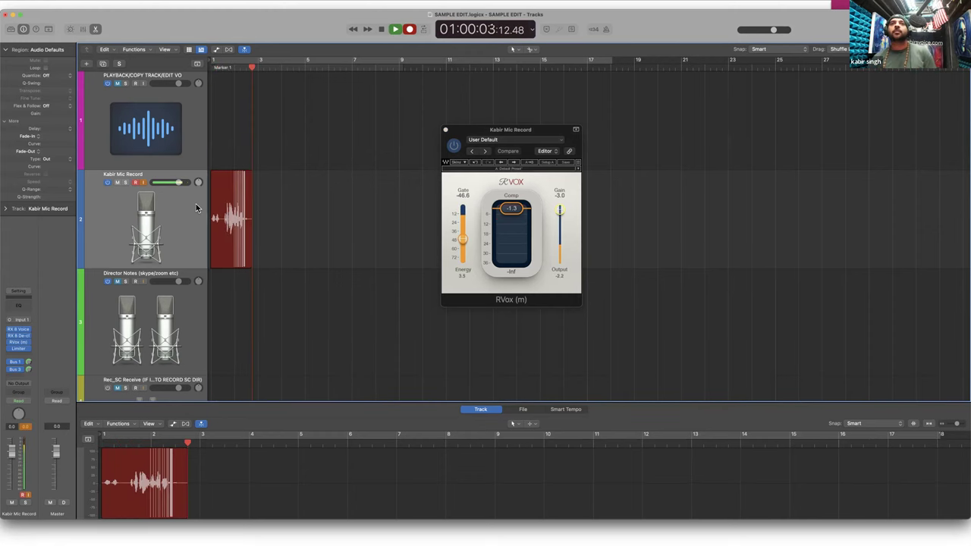
key("space")
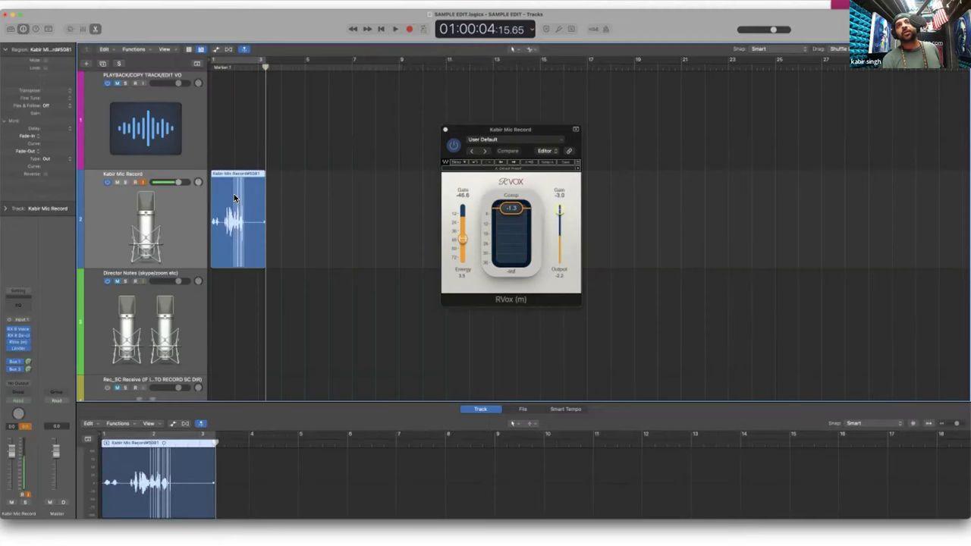
scroll(233, 195, "right", 5)
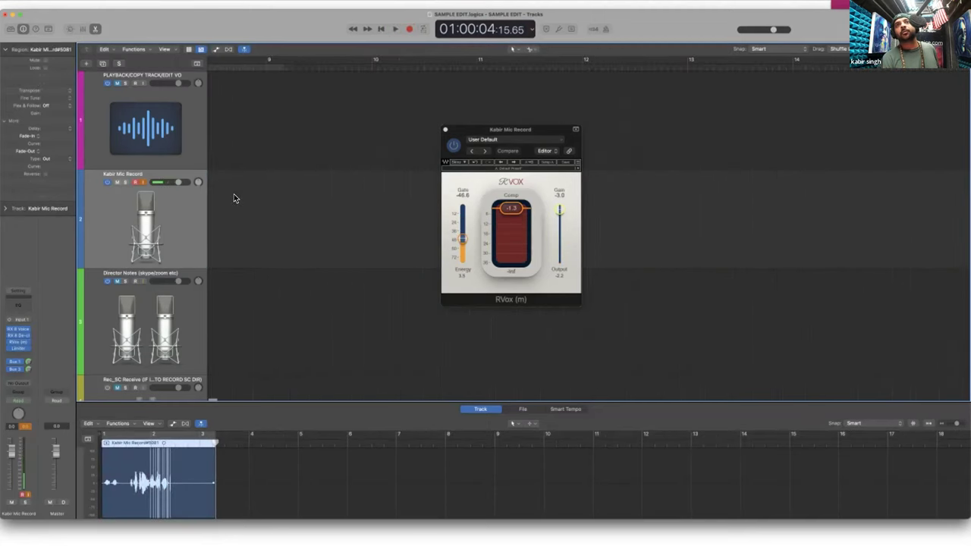
scroll(234, 193, "left", 10)
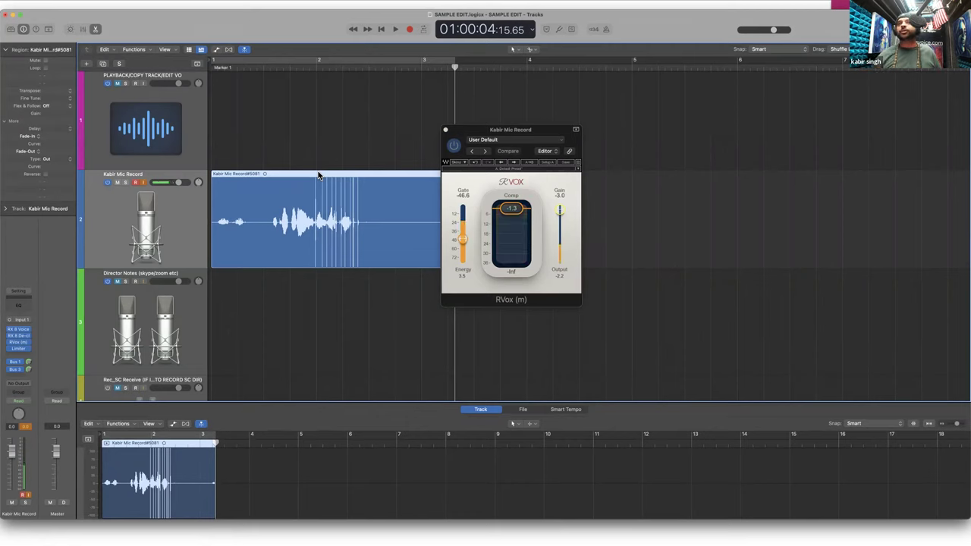
Move the RVox plug-in clear of the recorded region and lower its gain to about -4.8
left_click_drag(545, 130, 599, 129)
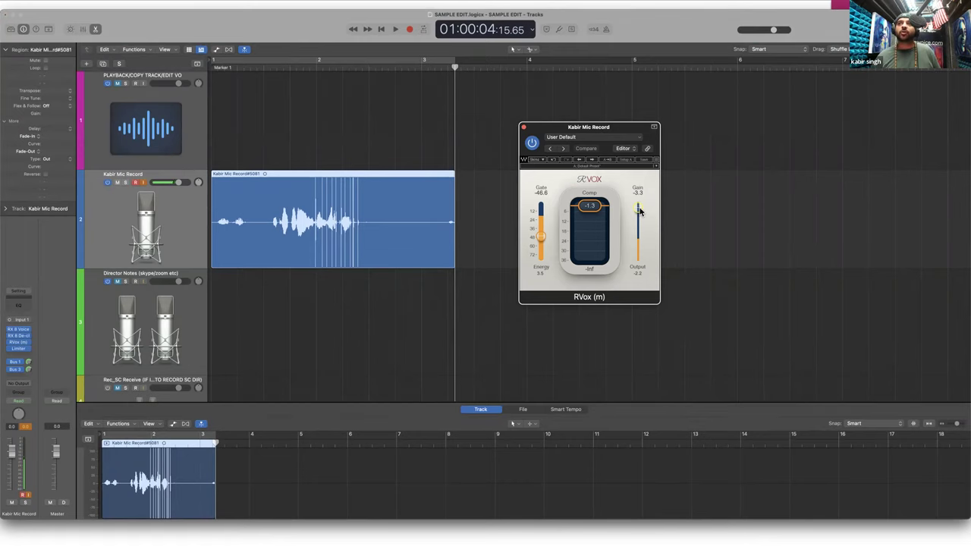
left_click_drag(638, 206, 637, 210)
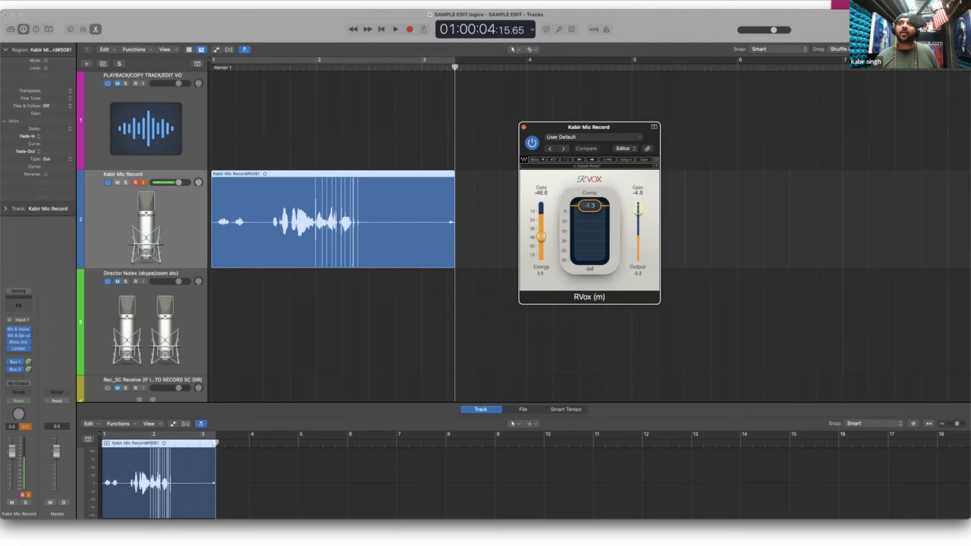
Split the test take just before bar 2, where the tall spikes begin, and delete everything after the cut
left_click(315, 233)
left_click(315, 232)
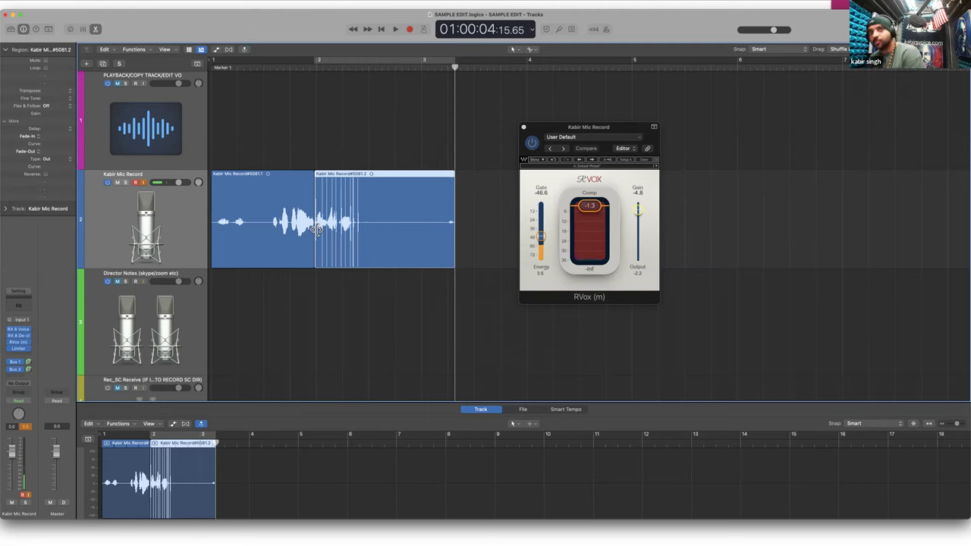
key("Delete")
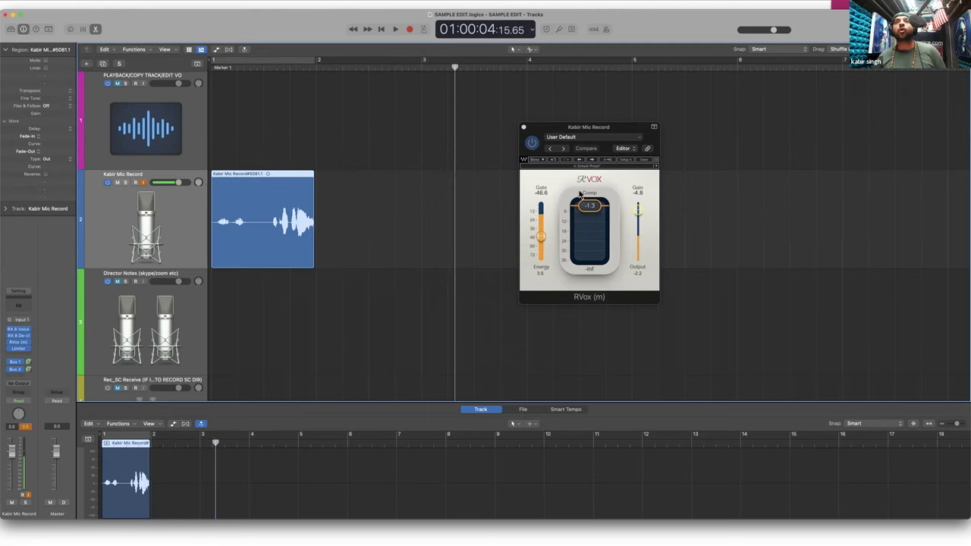
Set the RVox gain to -2.4 and close the plug-in
left_click_drag(637, 210, 638, 205)
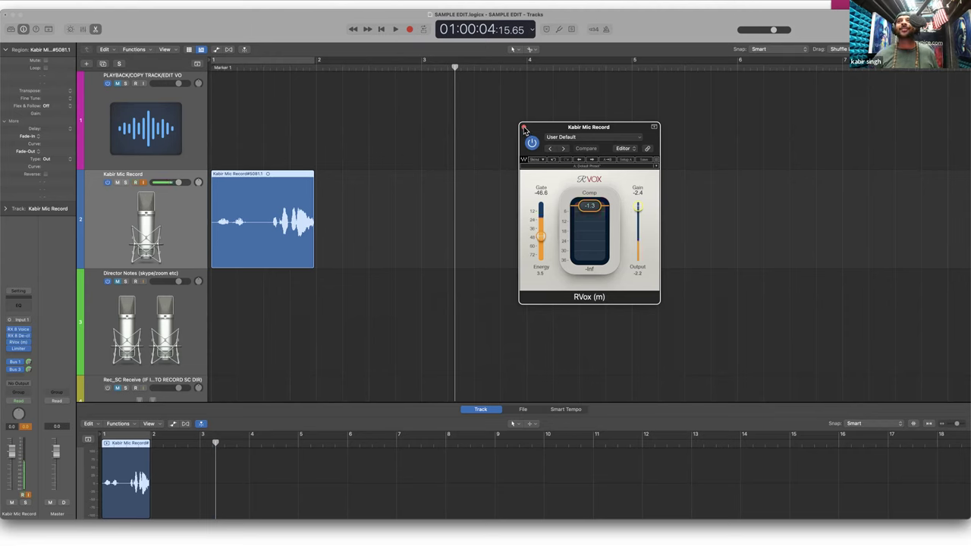
left_click(523, 126)
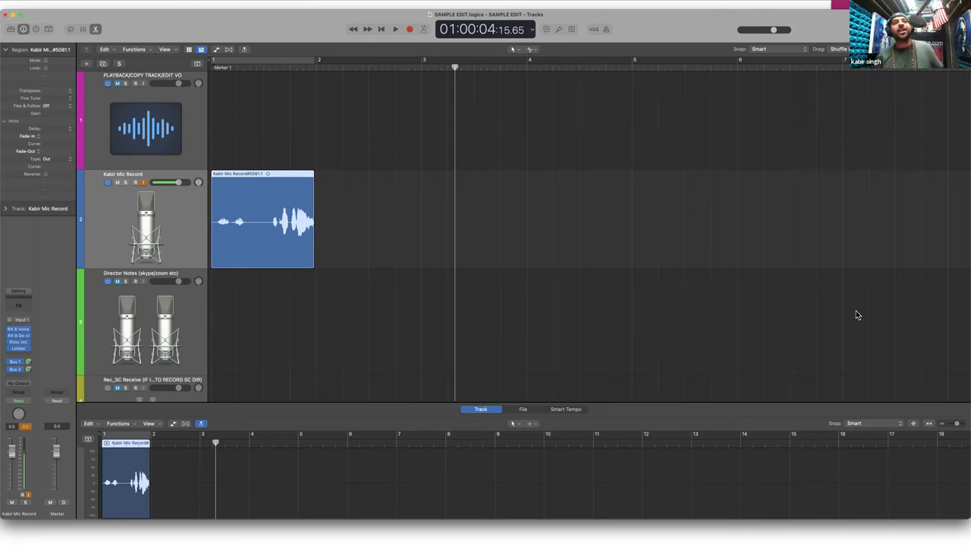
Reopen RVox on the microphone recording track, set the gate to -58.8 and the compression to 0.0, and close the plug-in
left_click(18, 338)
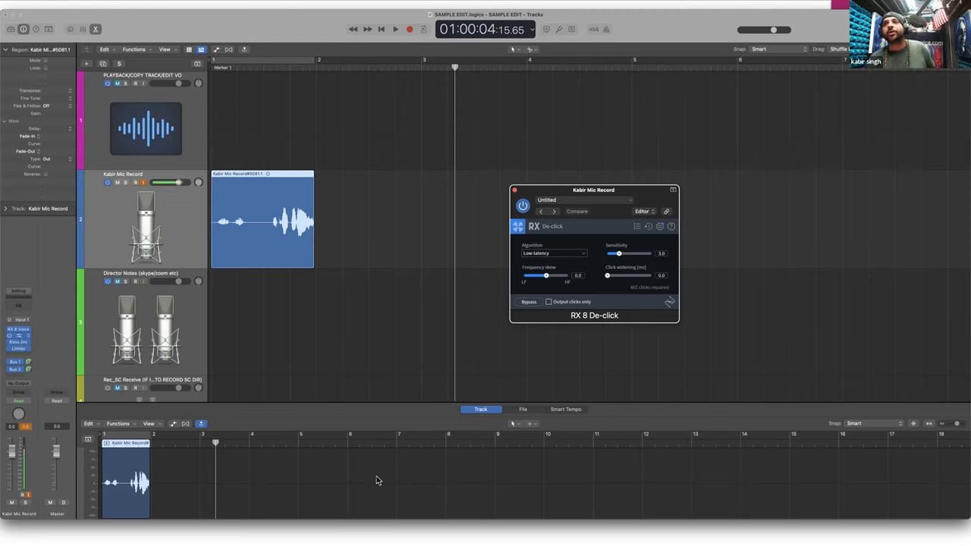
left_click(514, 189)
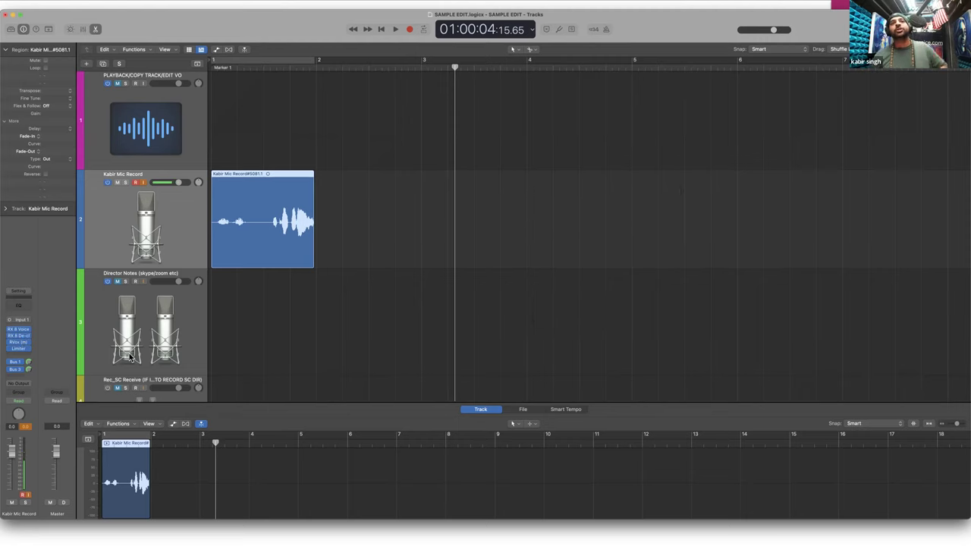
left_click(18, 342)
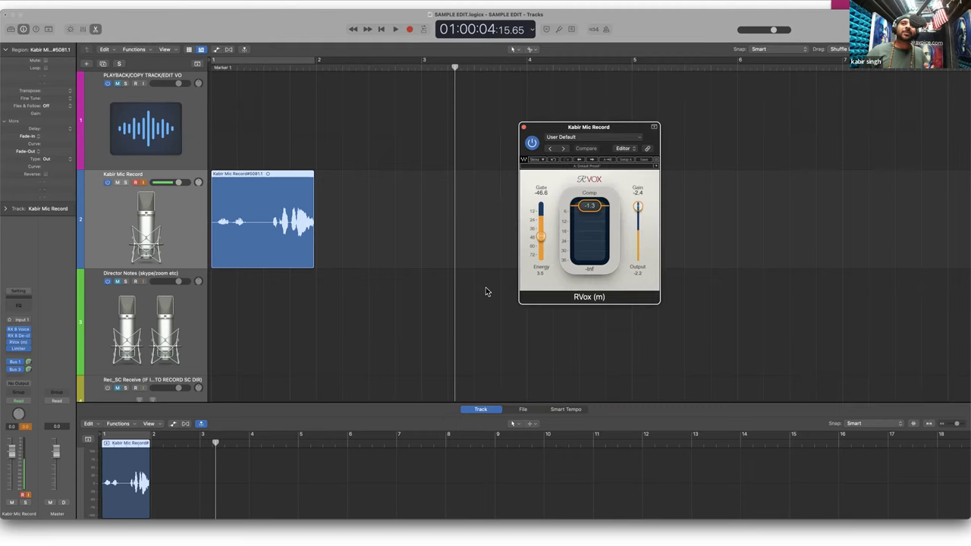
left_click_drag(541, 238, 541, 225)
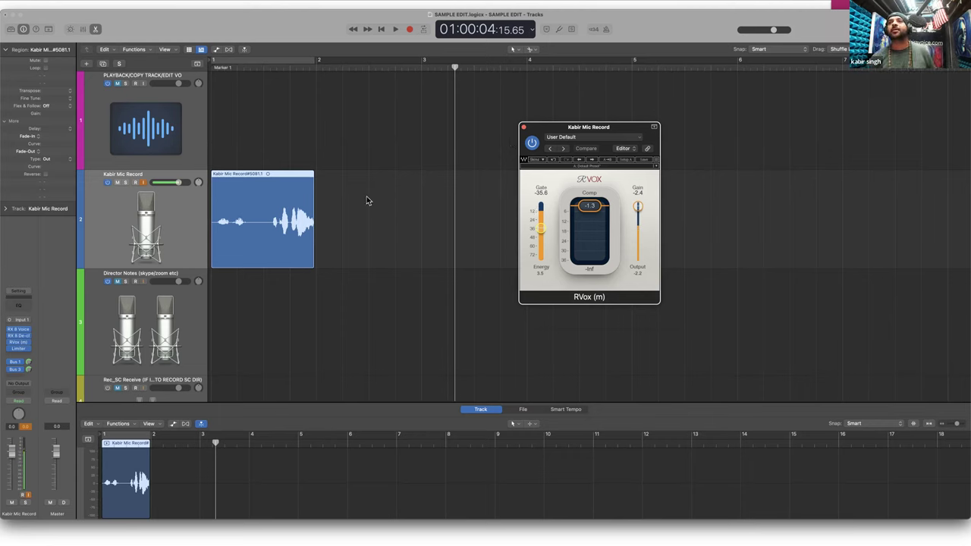
left_click_drag(540, 227, 540, 247)
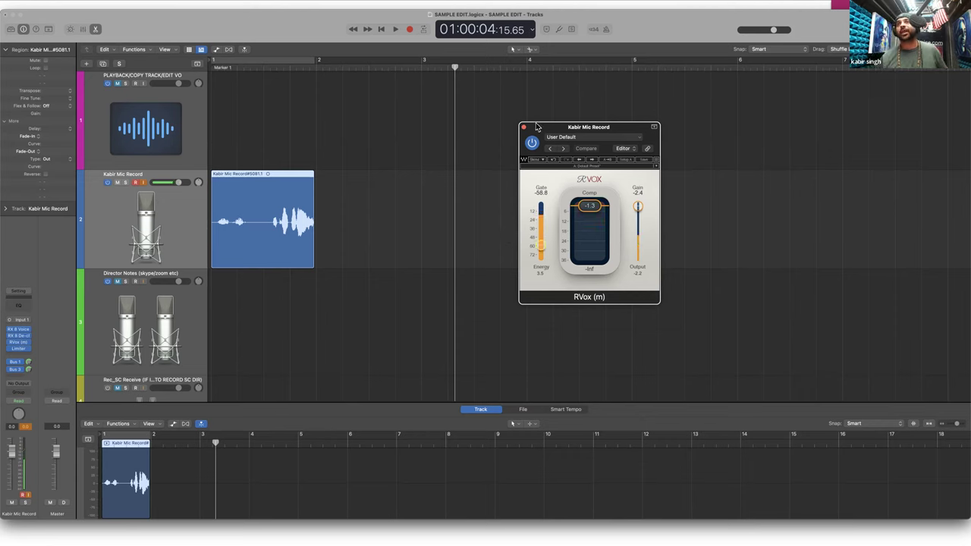
left_click(590, 204)
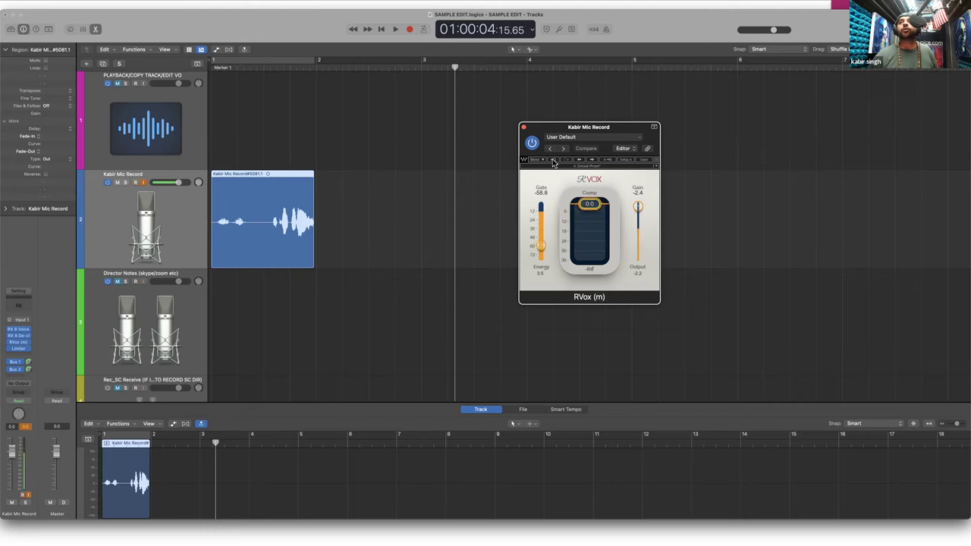
left_click(523, 128)
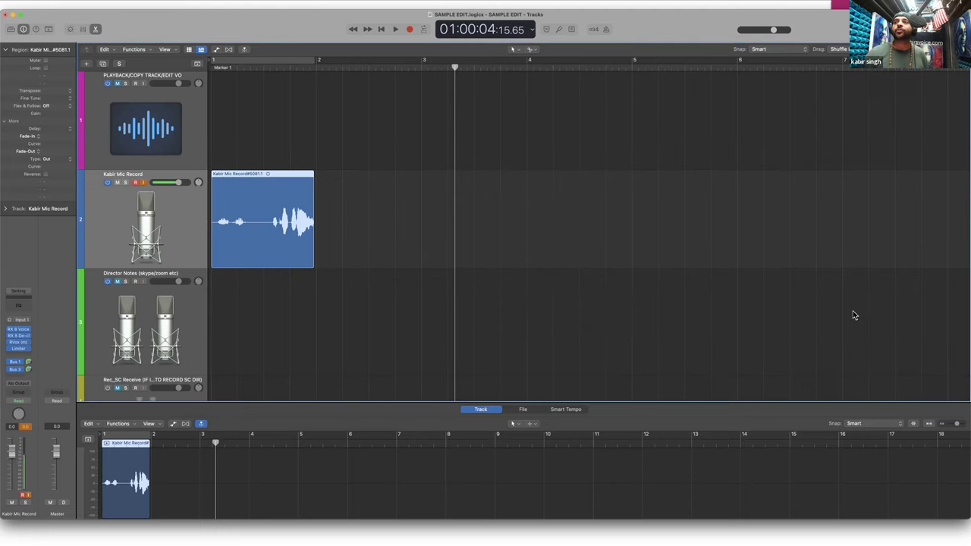